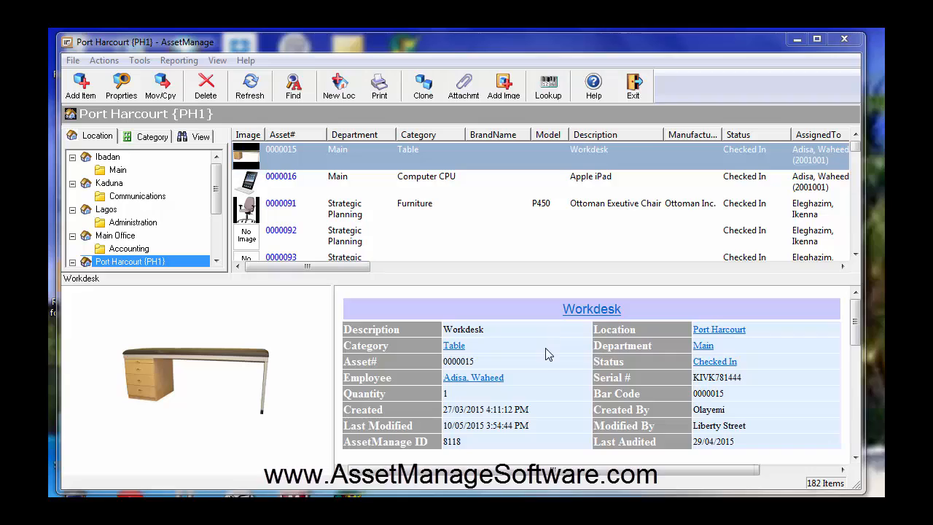
Step: Set up sequential barcode labels numbered 1 to 100 with the prefix LSS, using the CompanyNameBarCode128.lbl template
left_click(141, 61)
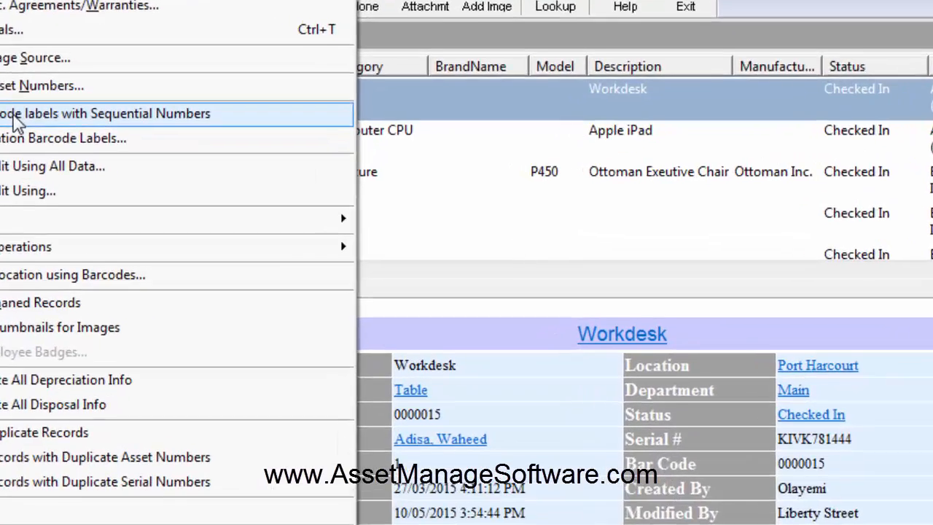
left_click(111, 149)
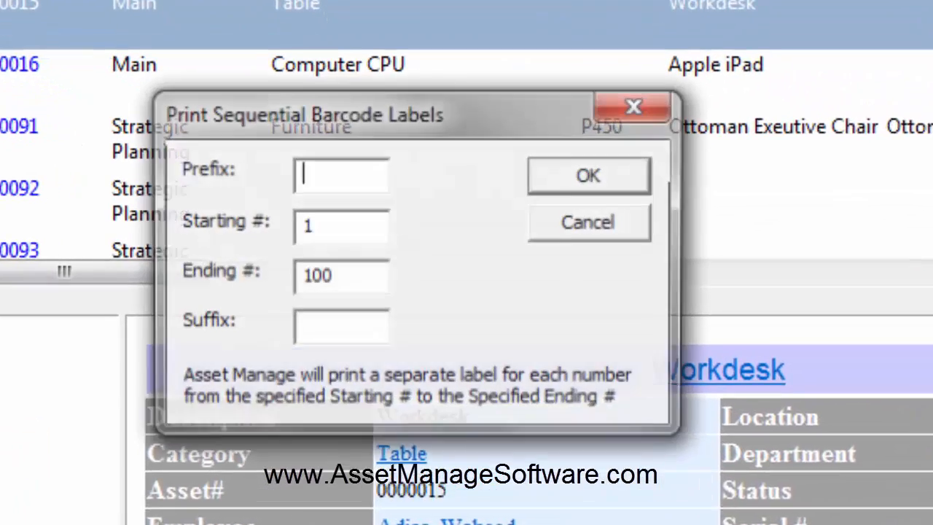
left_click_drag(222, 105, 162, 83)
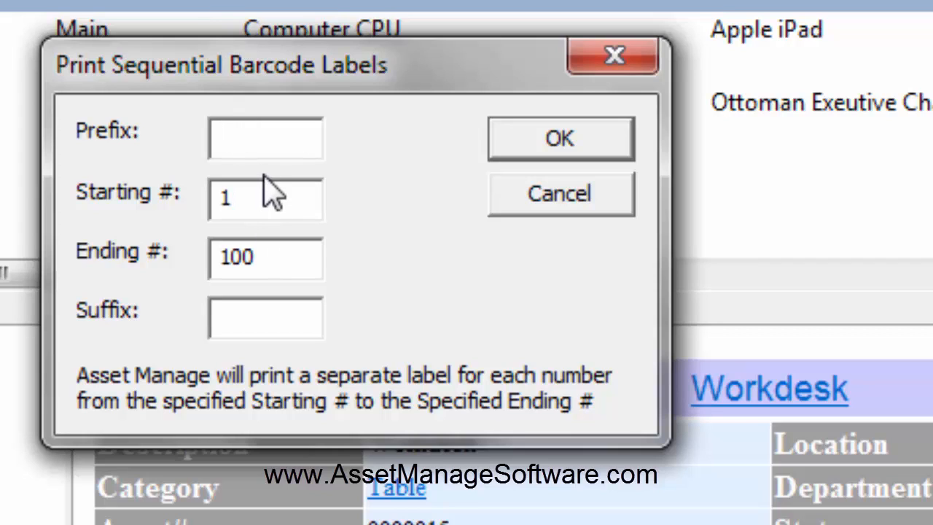
type("LSS")
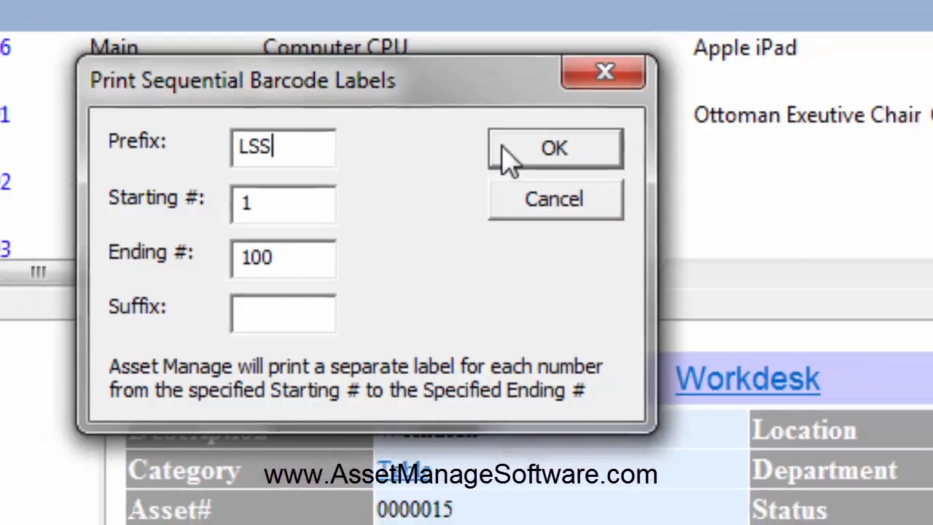
left_click(556, 142)
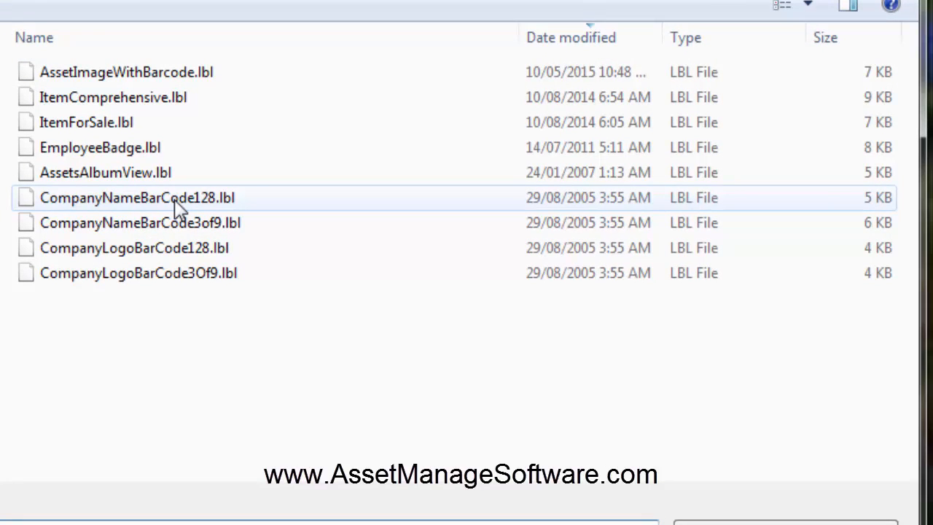
left_click(178, 204)
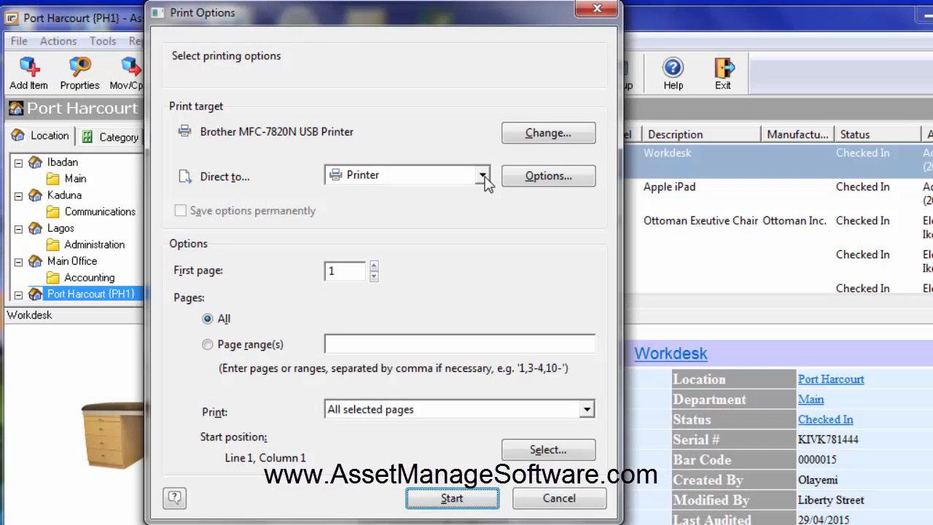
Step: Direct the label print job to Preview instead of the printer and start it for all pages
left_click(483, 177)
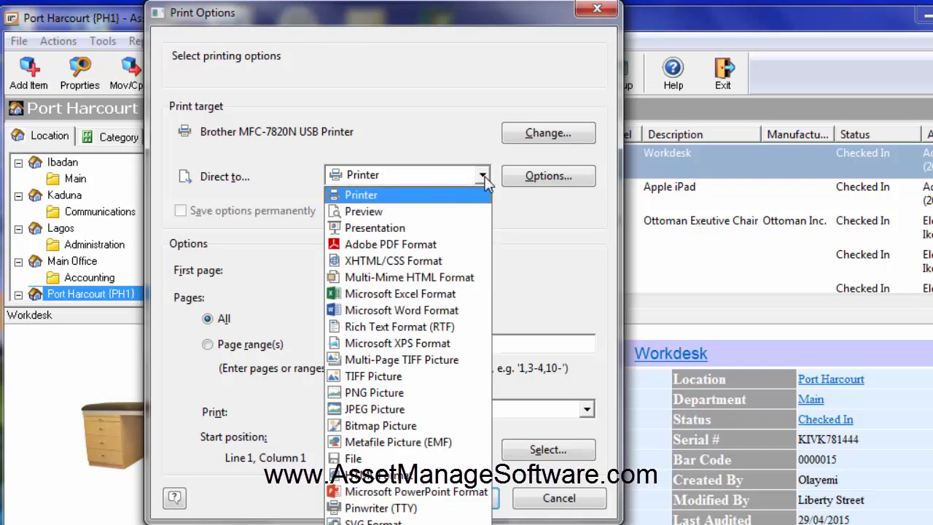
left_click(449, 211)
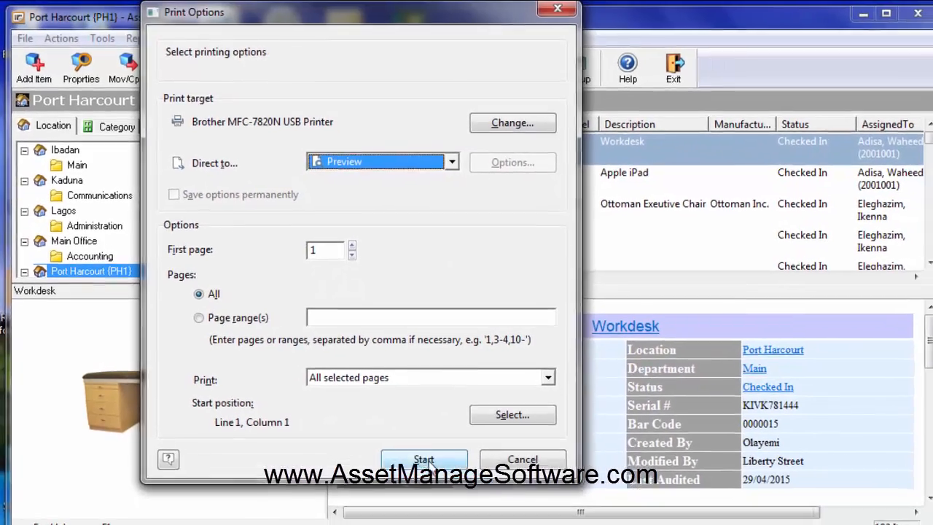
left_click(452, 498)
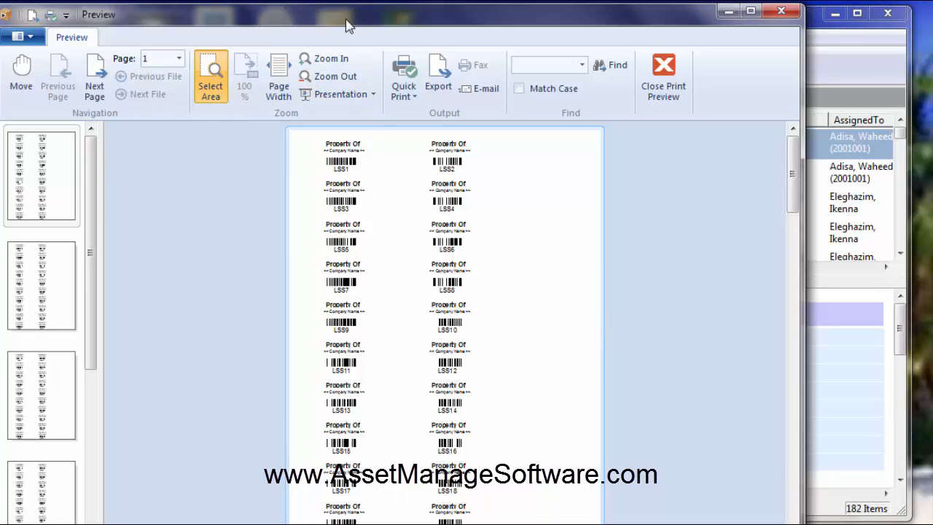
Step: Examine the previewed barcode labels up close, checking the company name line, and close the print preview
left_click_drag(349, 24, 355, 30)
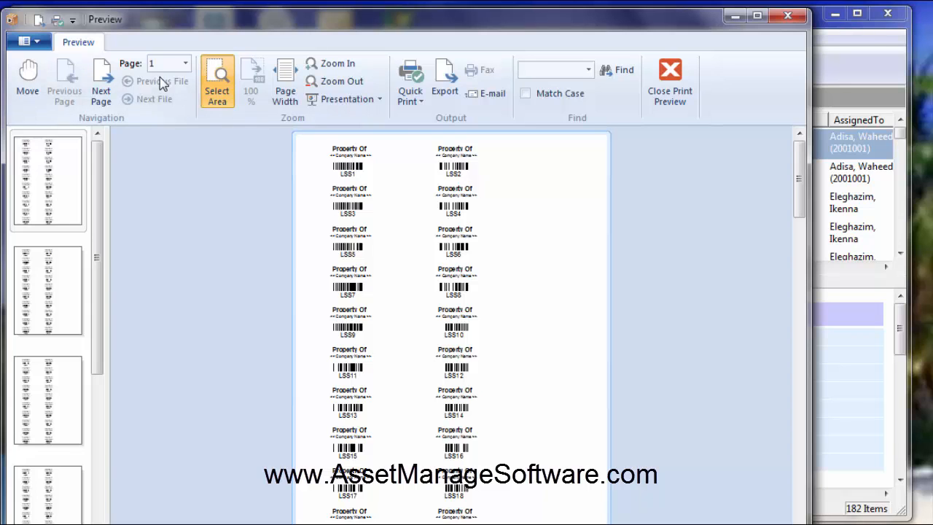
left_click(339, 64)
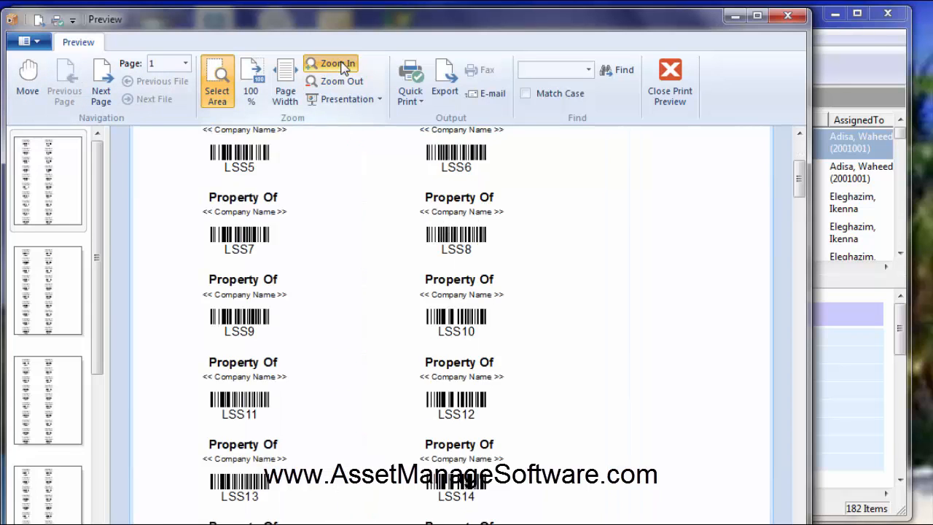
left_click(338, 64)
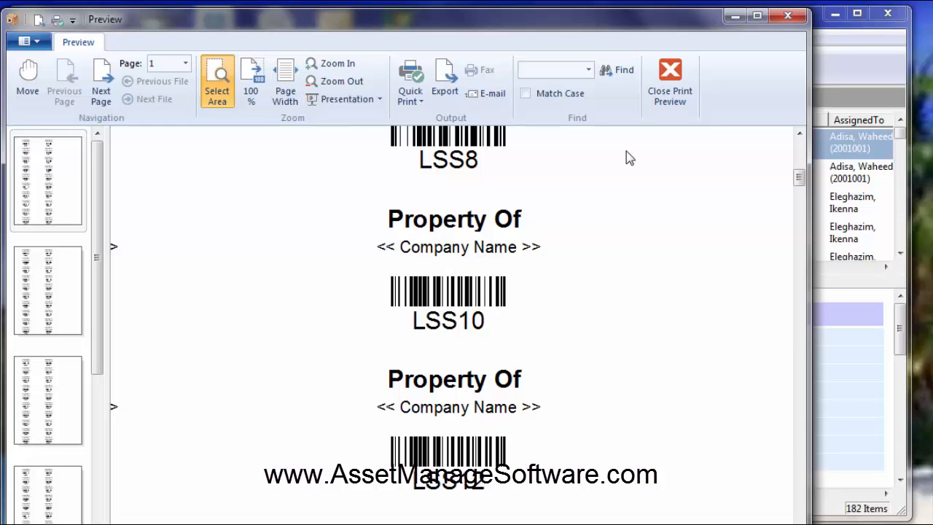
left_click(669, 89)
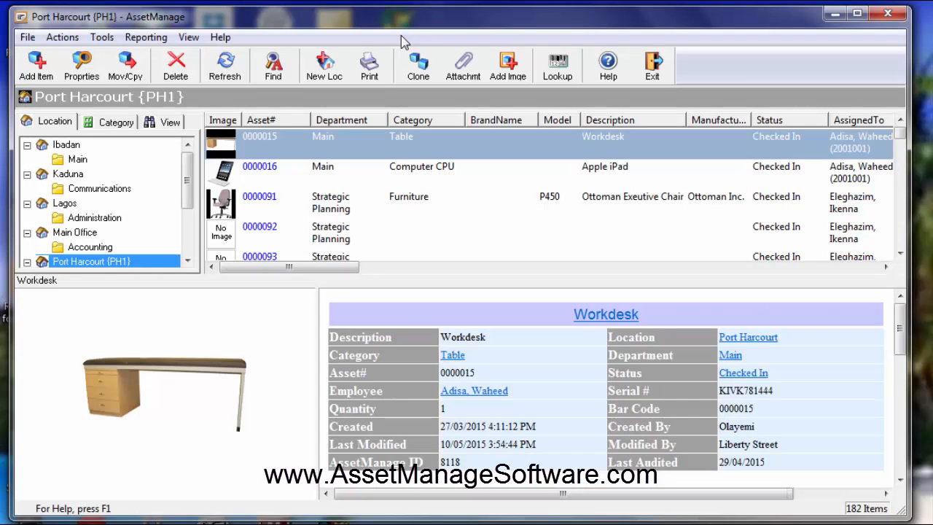
Step: Set the company name in the AssetManage preferences to Liberty Street Software
left_click(101, 37)
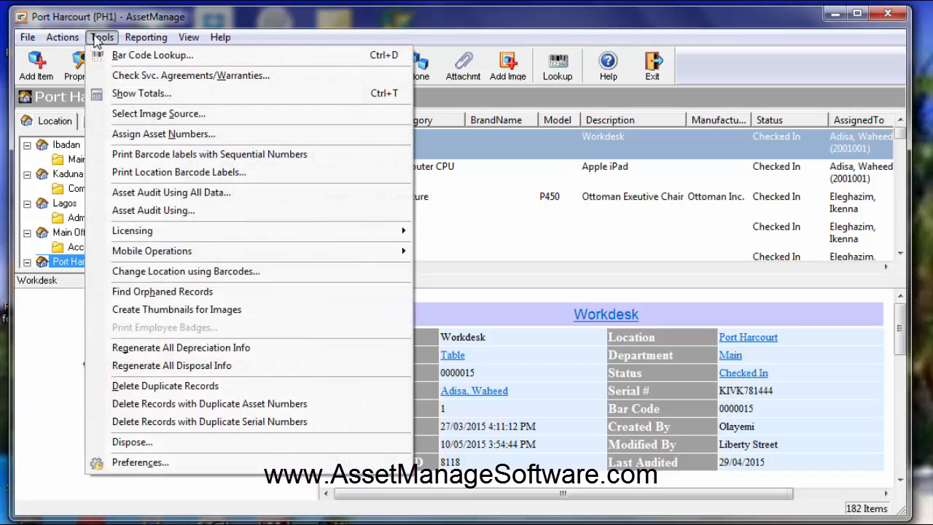
left_click(143, 462)
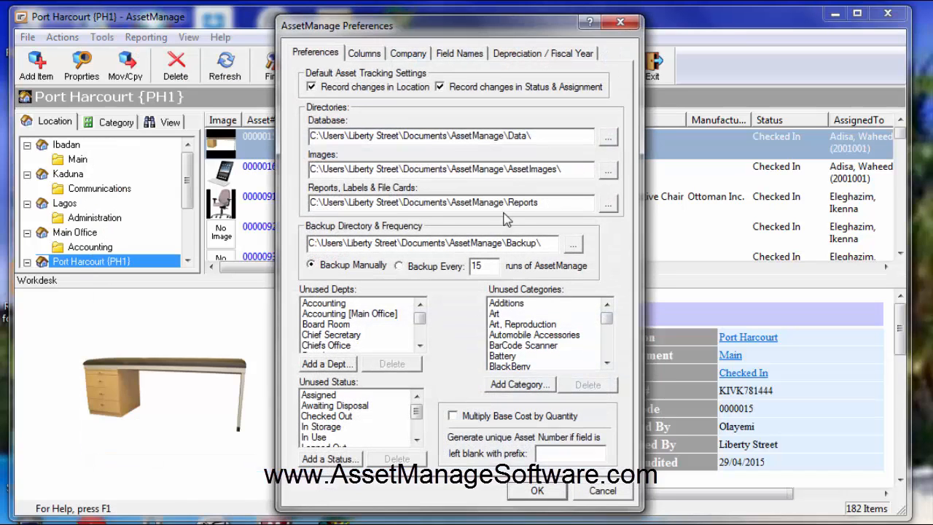
left_click(414, 53)
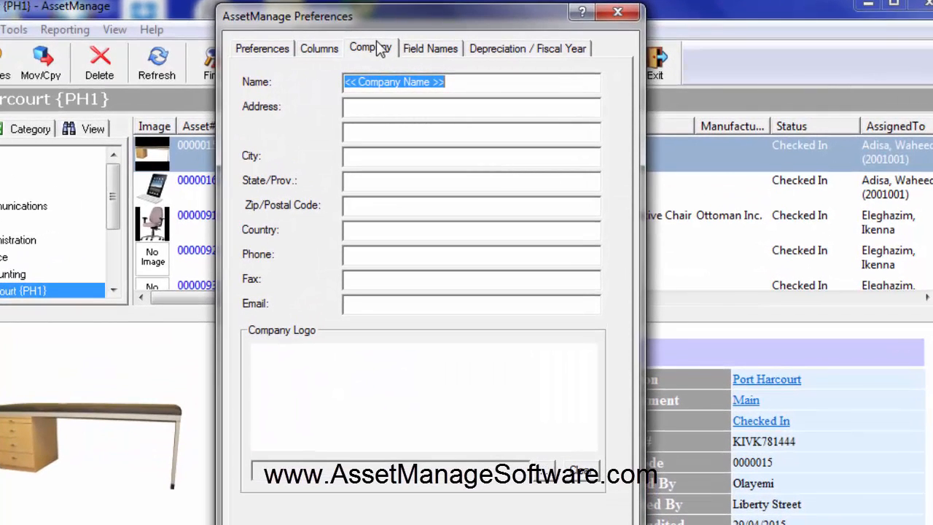
key("BackSpace")
type("l")
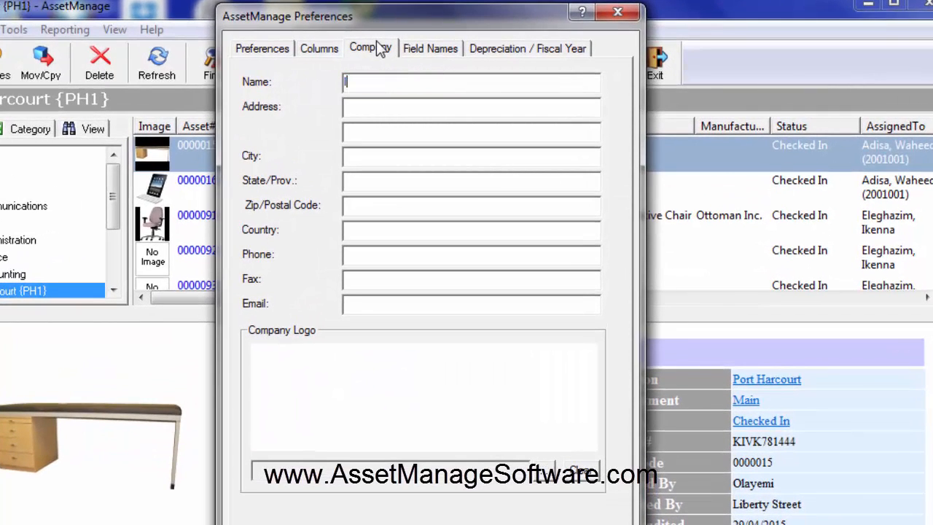
type("IB")
key("BackSpace")
key("BackSpace")
key("BackSpace")
type("Liberty Stre")
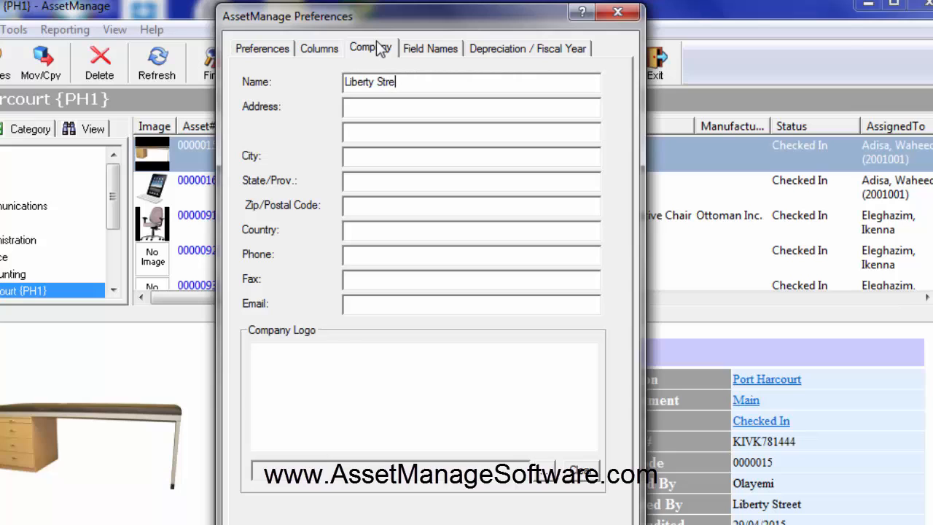
type("et Software")
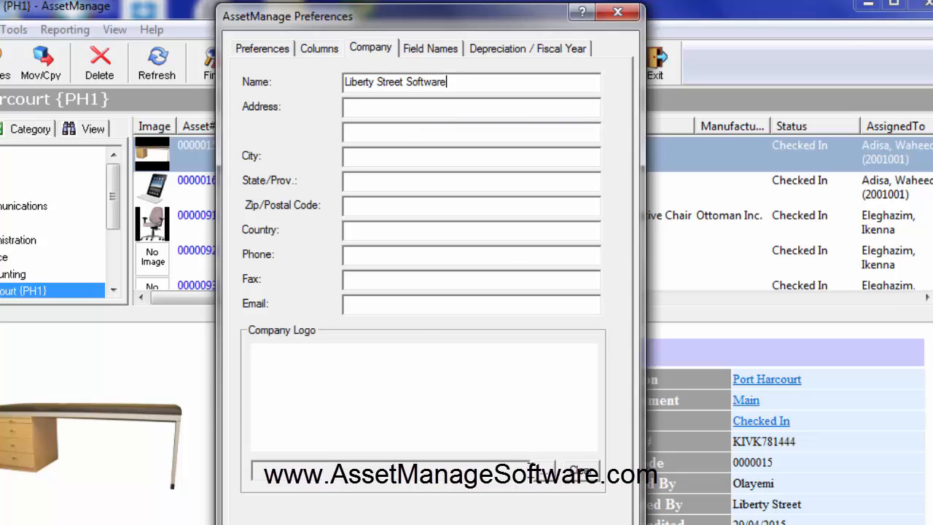
Step: Add LG-weblogo.png from My Pictures as the company logo and save the preferences
left_click(543, 472)
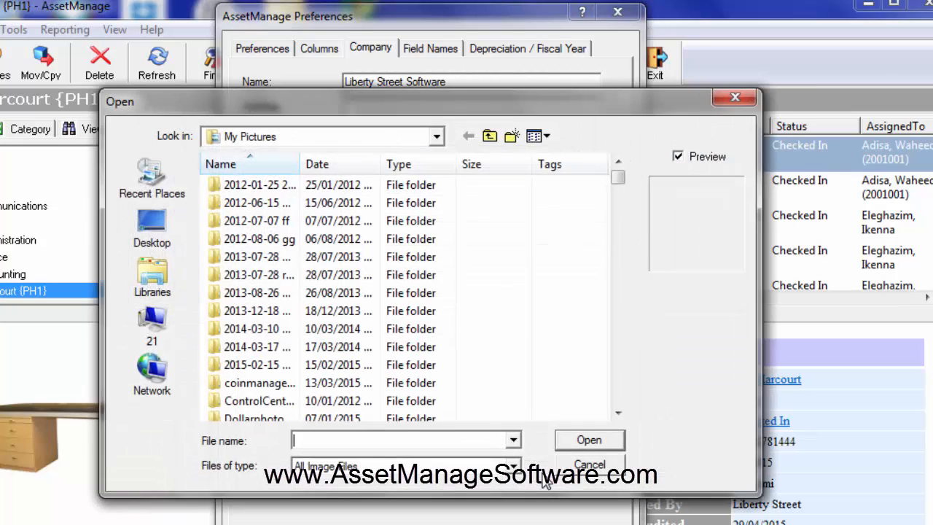
left_click_drag(618, 179, 617, 347)
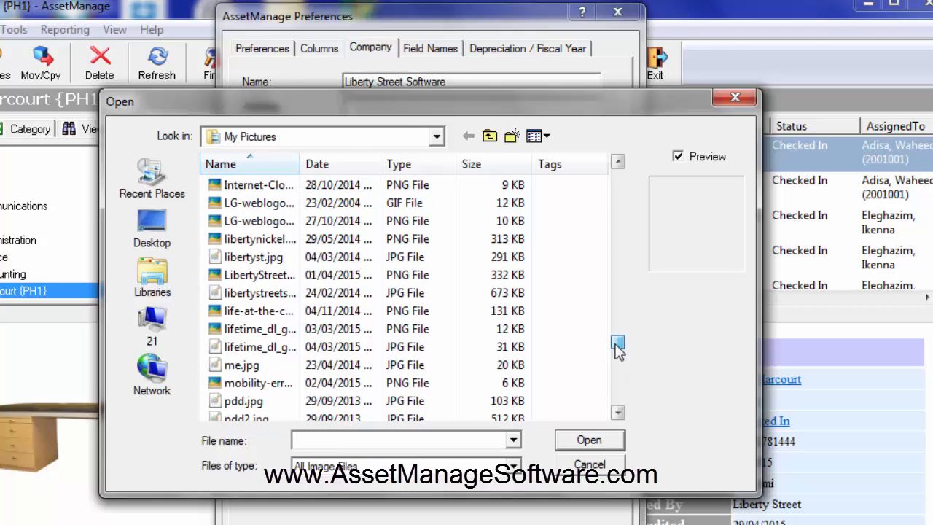
left_click(255, 223)
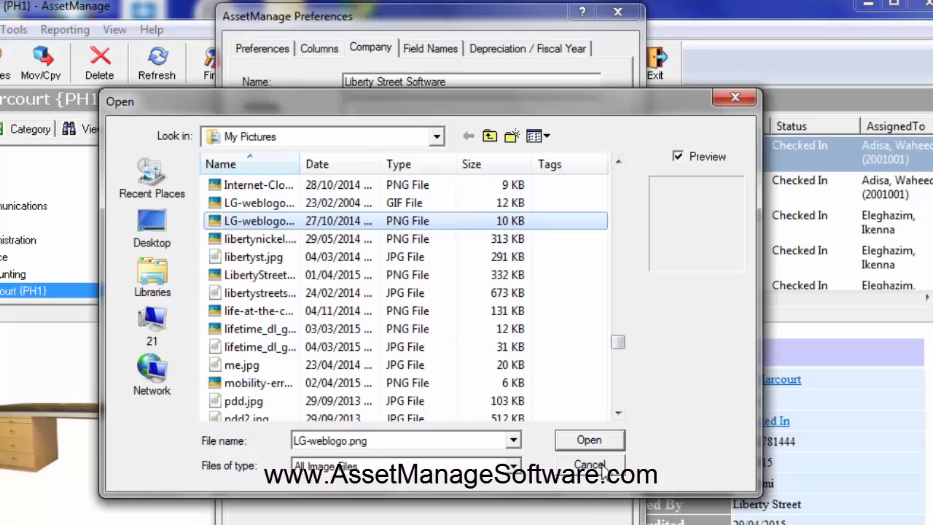
left_click(589, 441)
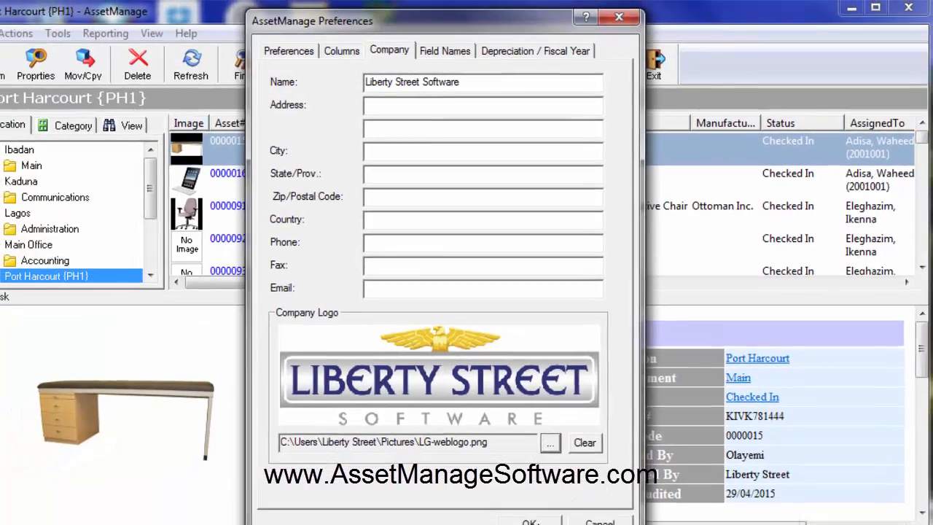
left_click(547, 494)
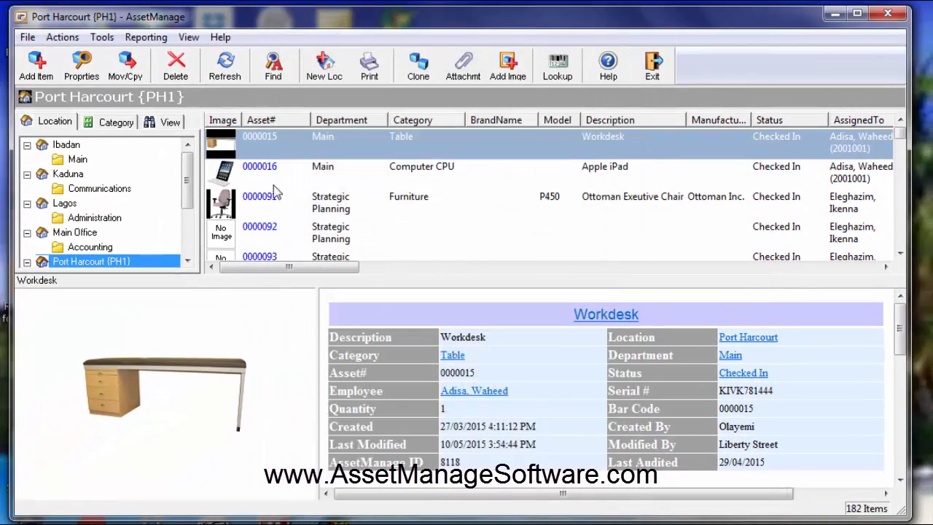
Step: Set up the sequential barcode labels again with prefix LSS, numbers 1 to 100, and the company-name barcode template
left_click(102, 37)
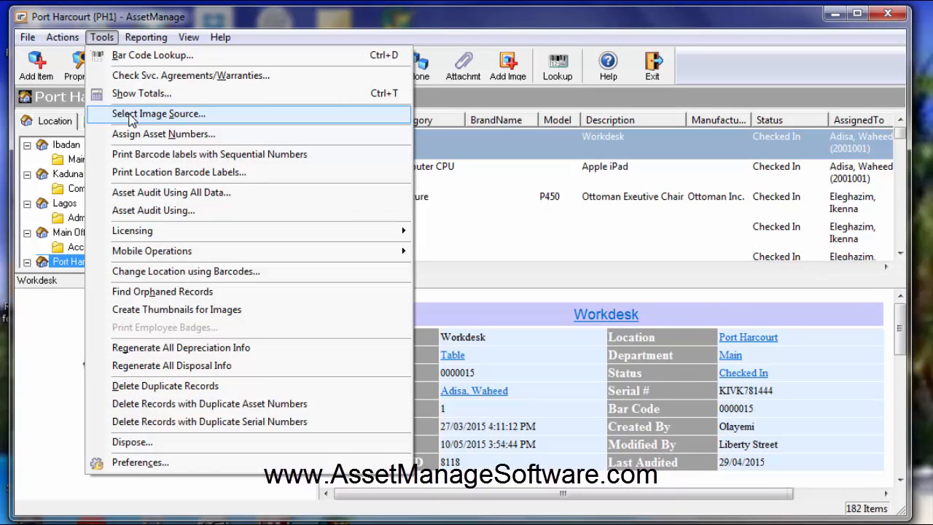
left_click(153, 156)
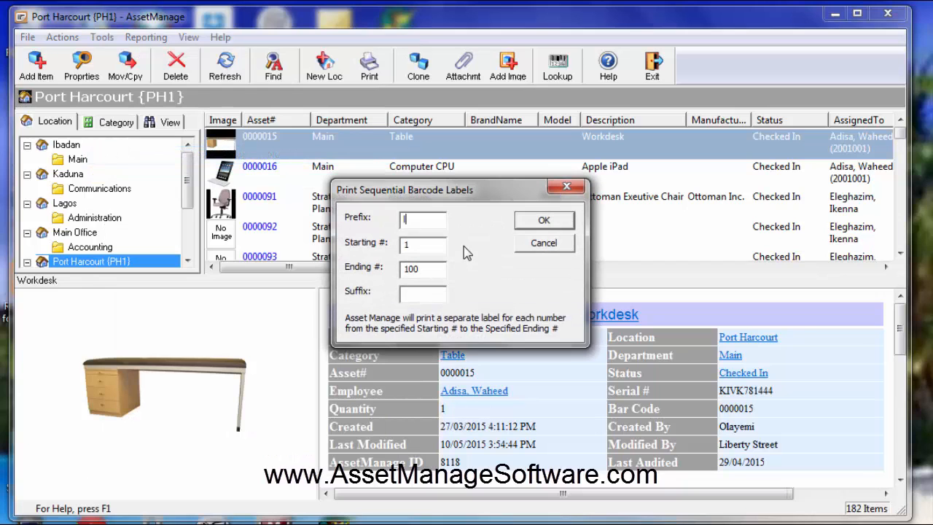
type("LSS")
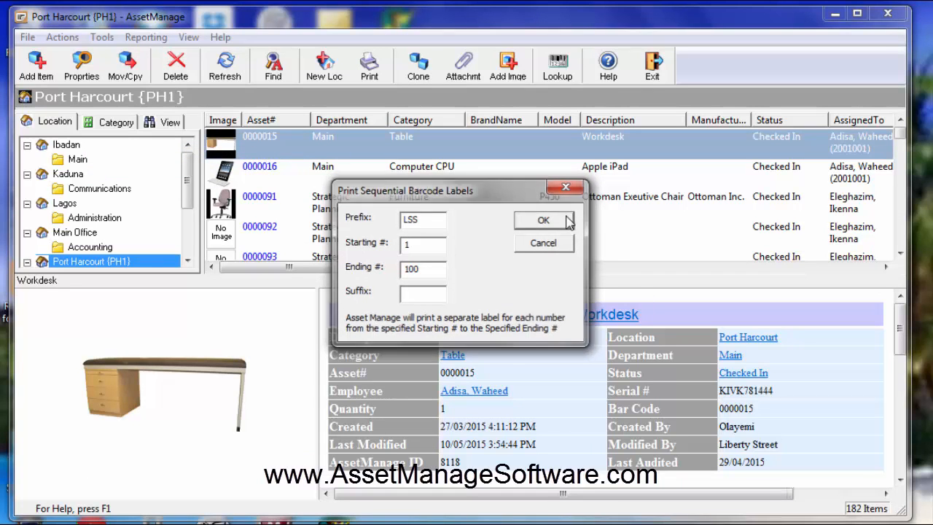
left_click(566, 221)
double_click(451, 219)
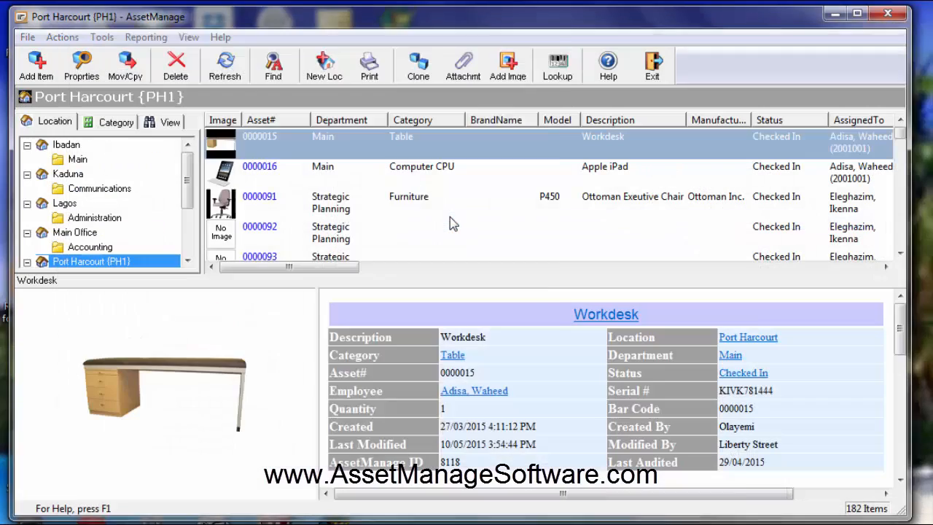
Step: Output the new labels to Preview, inspect the company name on them at a larger size, and close the preview
left_click(438, 156)
left_click(412, 189)
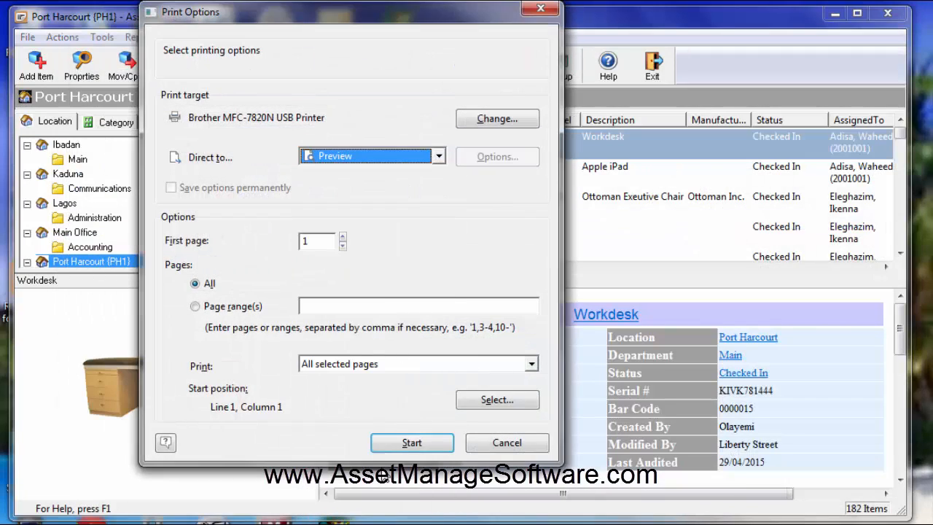
left_click(387, 443)
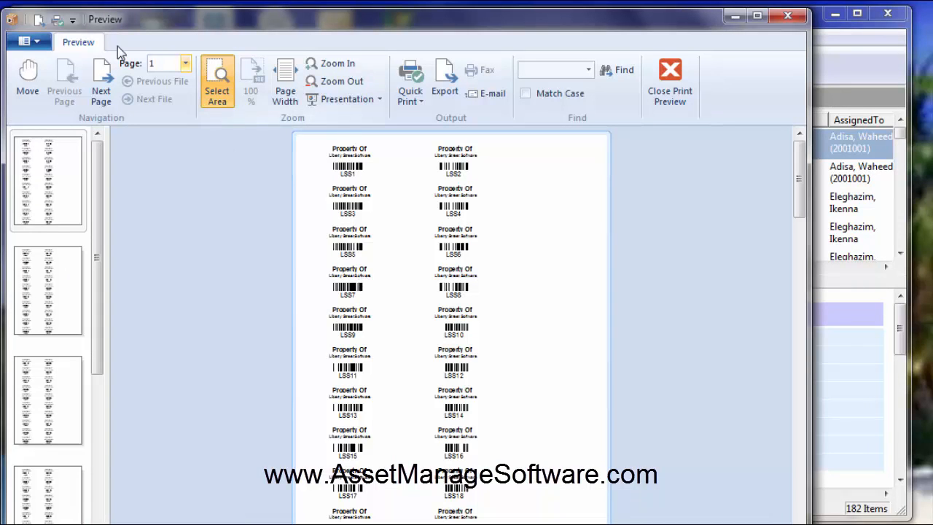
left_click(332, 64)
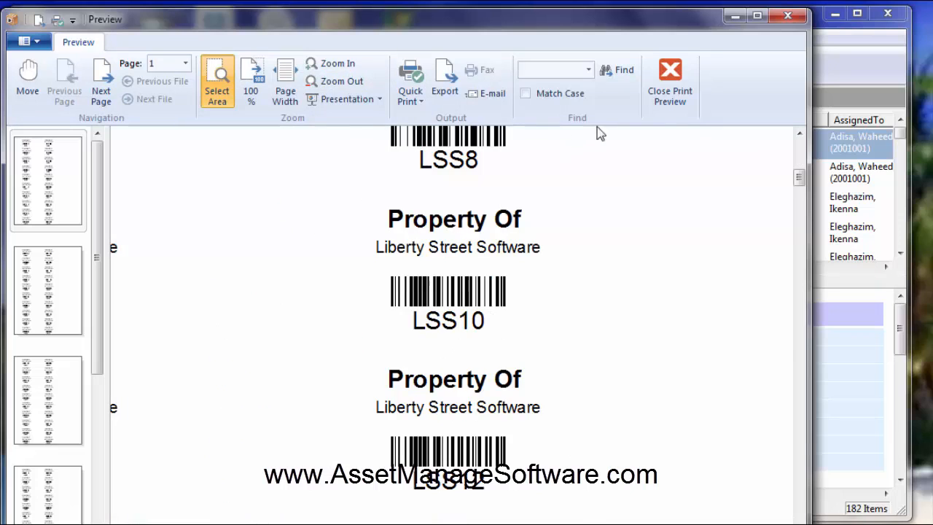
left_click(663, 87)
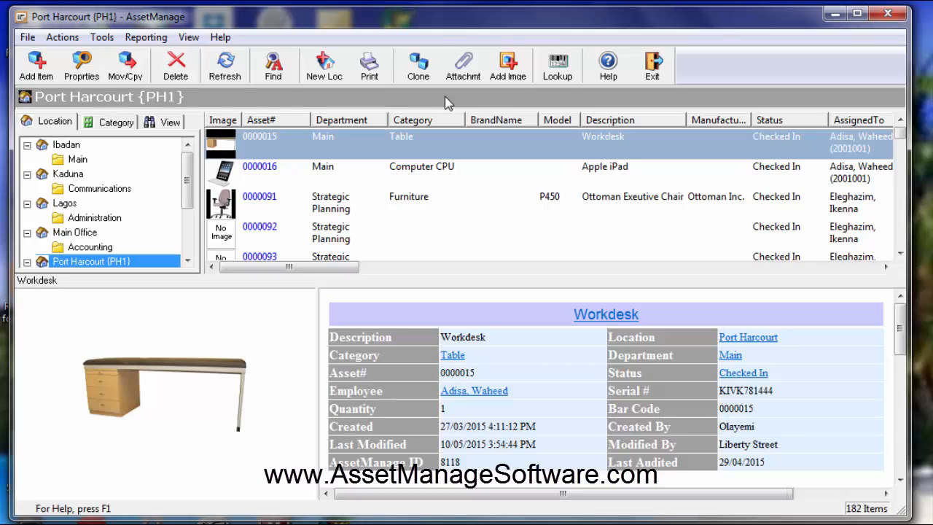
Step: Select the assets from 0000015 through 0000091 and output labels for them using the CompanyNameBarCode128.lbl template
left_click_drag(438, 20, 437, 24)
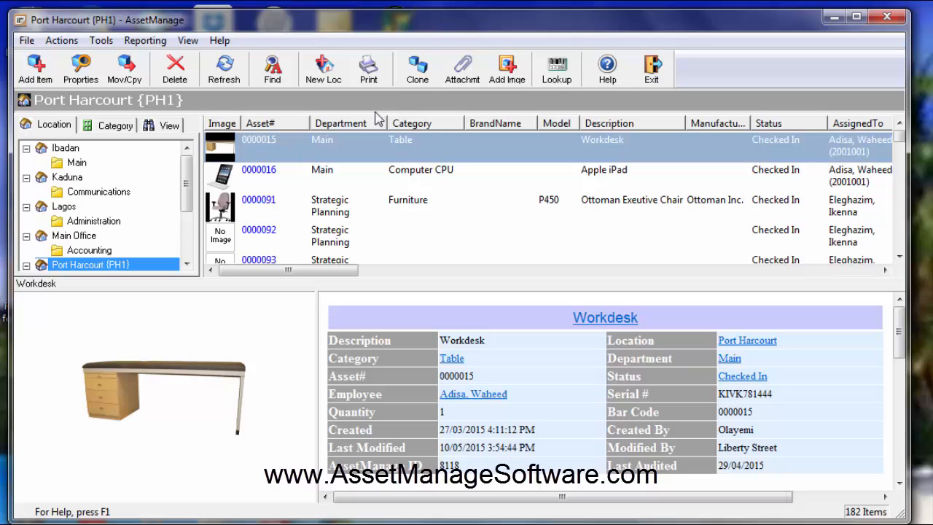
left_click(319, 217, "shift")
right_click(318, 209)
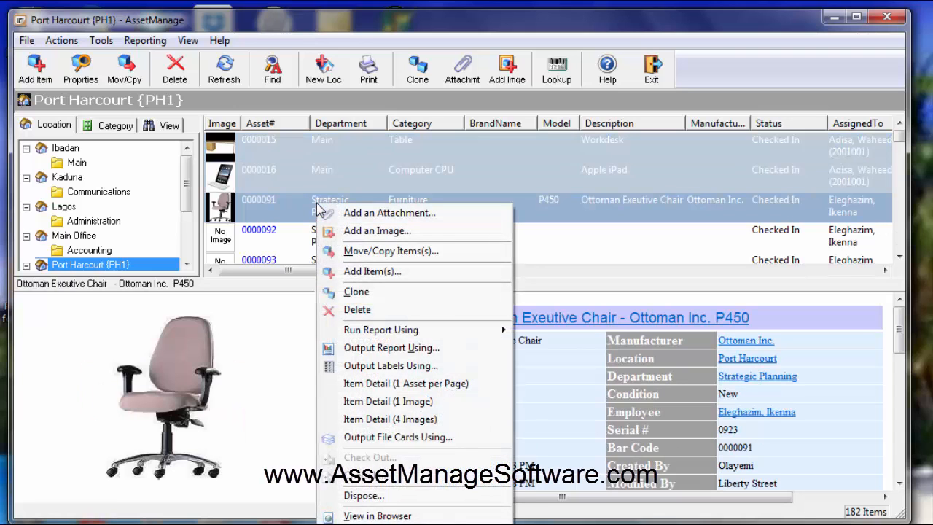
left_click(432, 368)
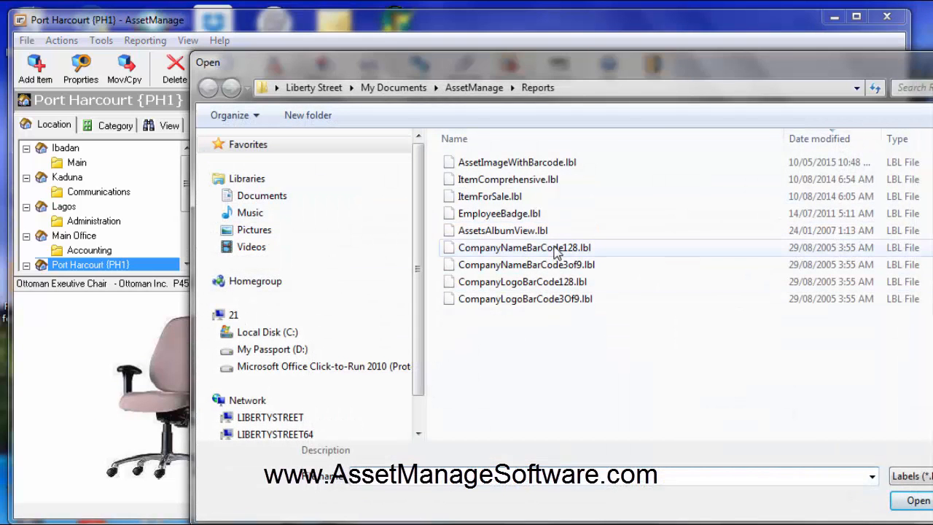
left_click(555, 249)
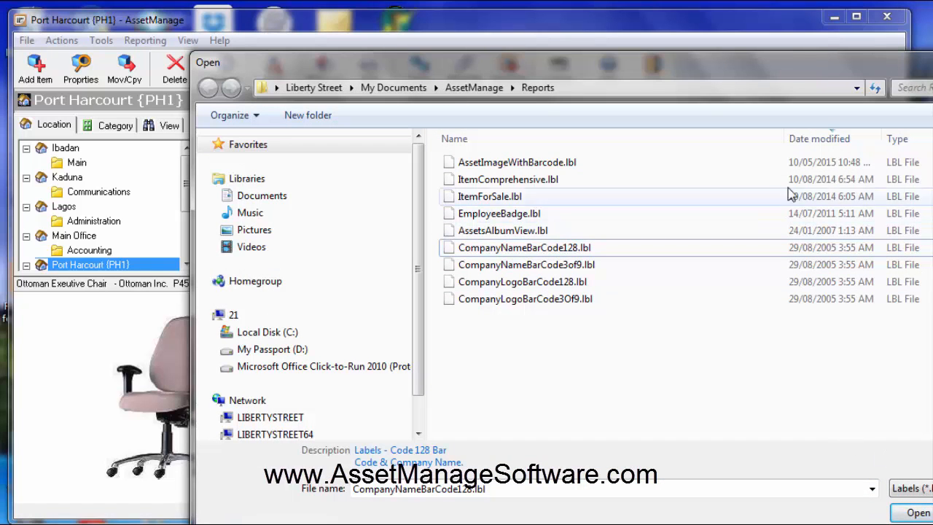
left_click_drag(767, 62, 631, 30)
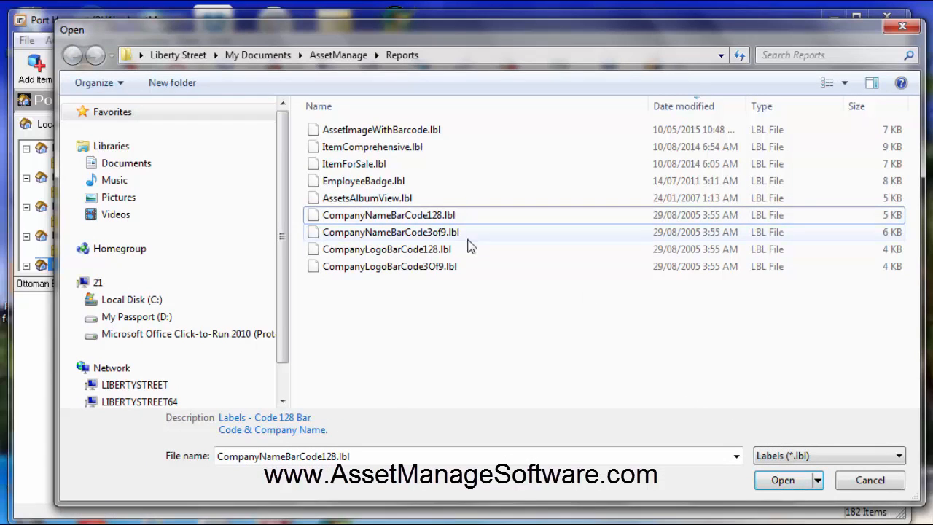
left_click(801, 477)
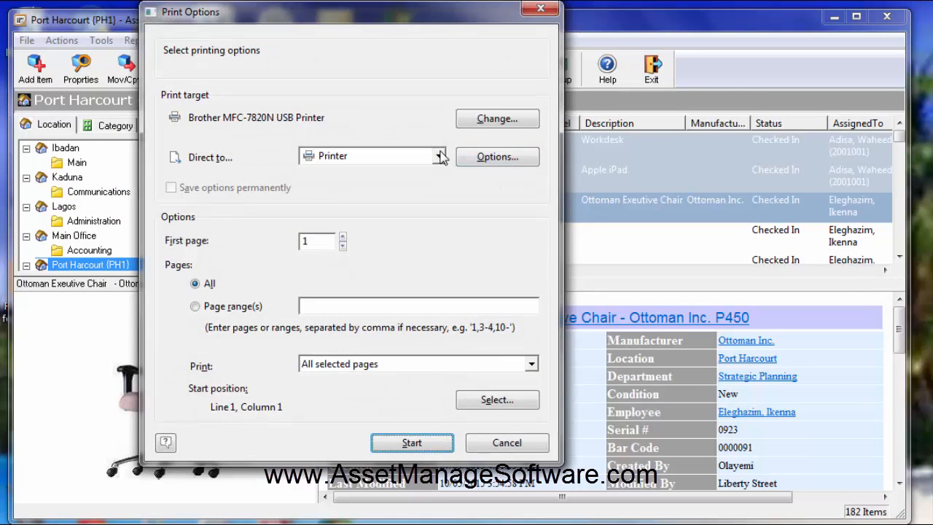
Step: Direct the selected assets' labels to Preview, inspect their company name and barcodes at a larger size, and close the preview
left_click_drag(429, 21, 444, 37)
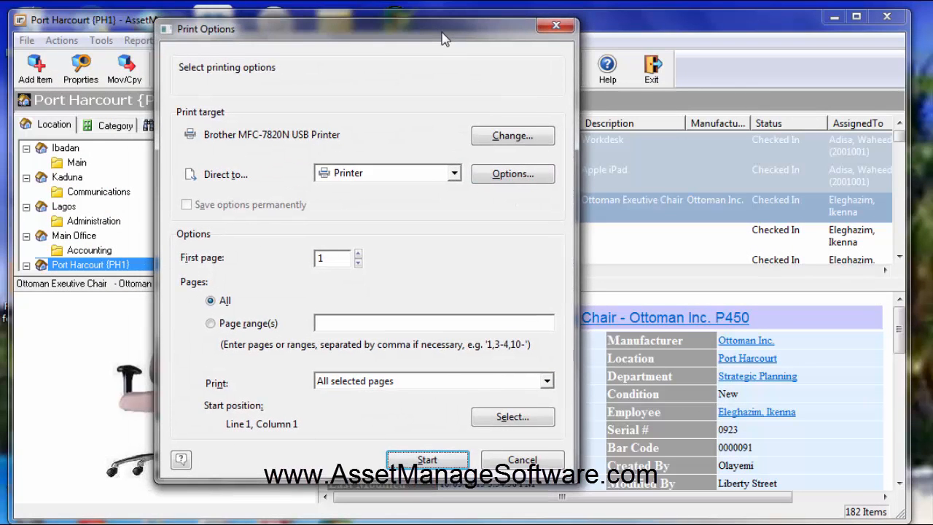
left_click(454, 175)
left_click(416, 209)
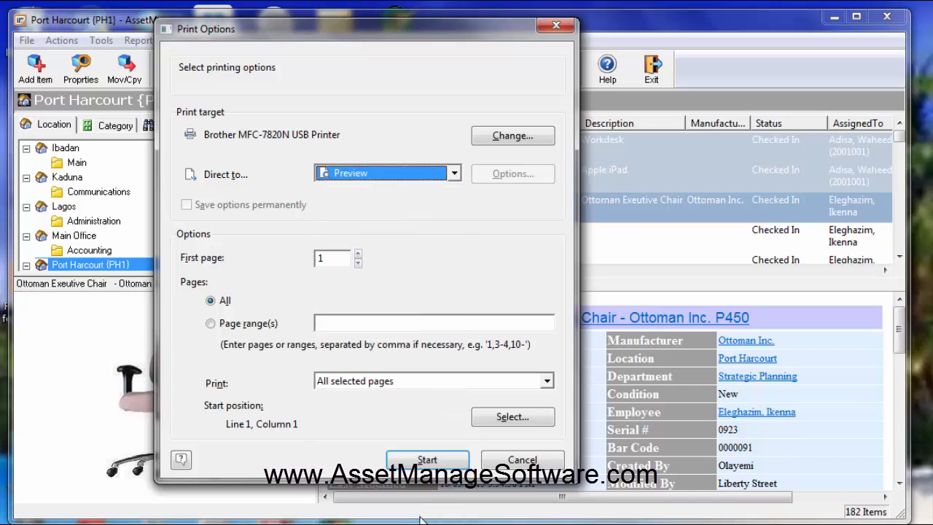
left_click(429, 461)
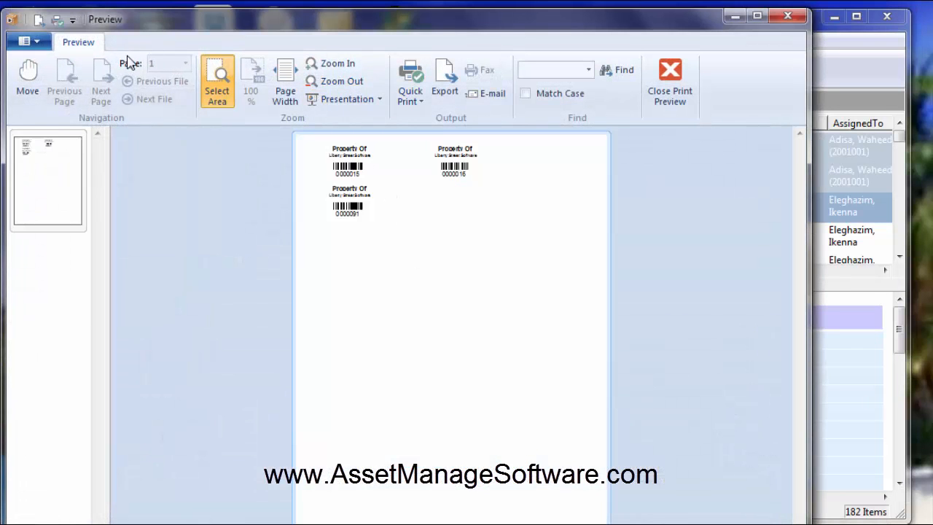
left_click(336, 63)
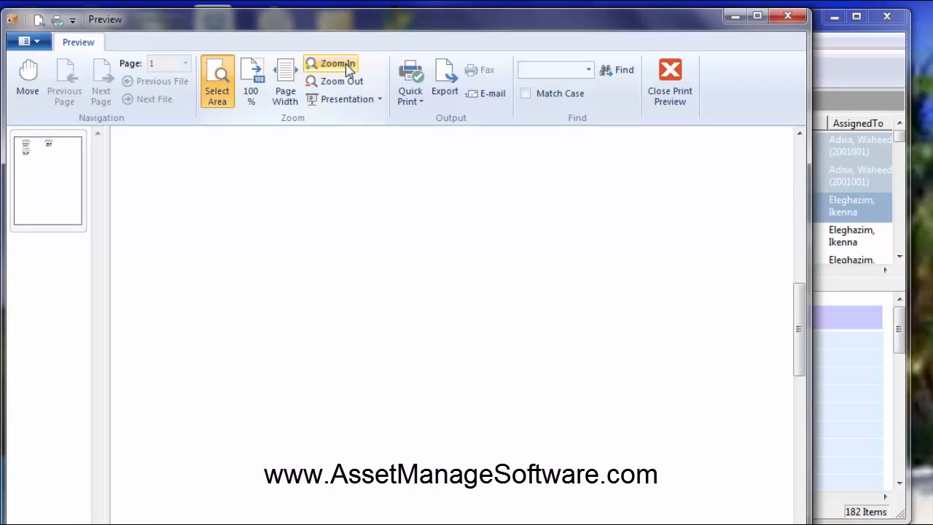
left_click_drag(799, 350, 790, 210)
left_click_drag(527, 524, 410, 524)
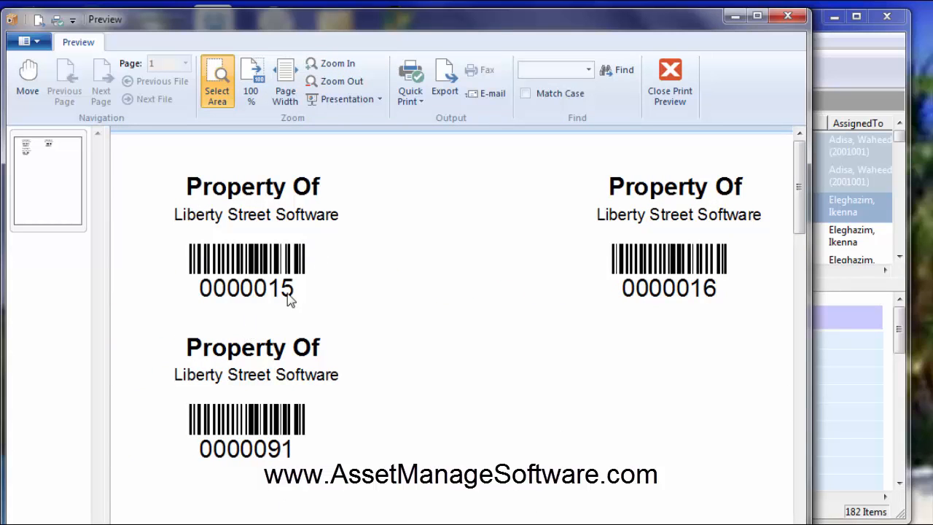
left_click(670, 81)
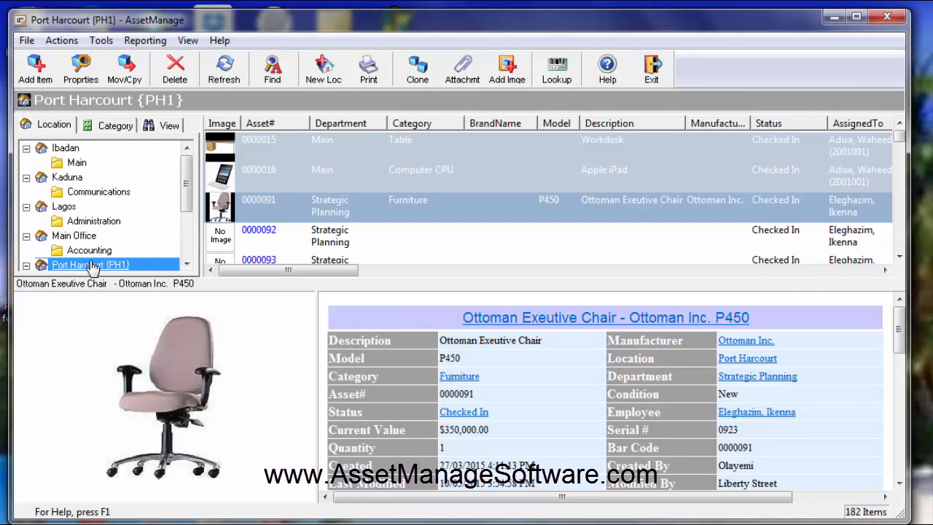
Step: Output labels for the whole Port Harcourt {PH1} location using the CompanyNameBarCode128.lbl template
scroll(190, 203, "down", 1)
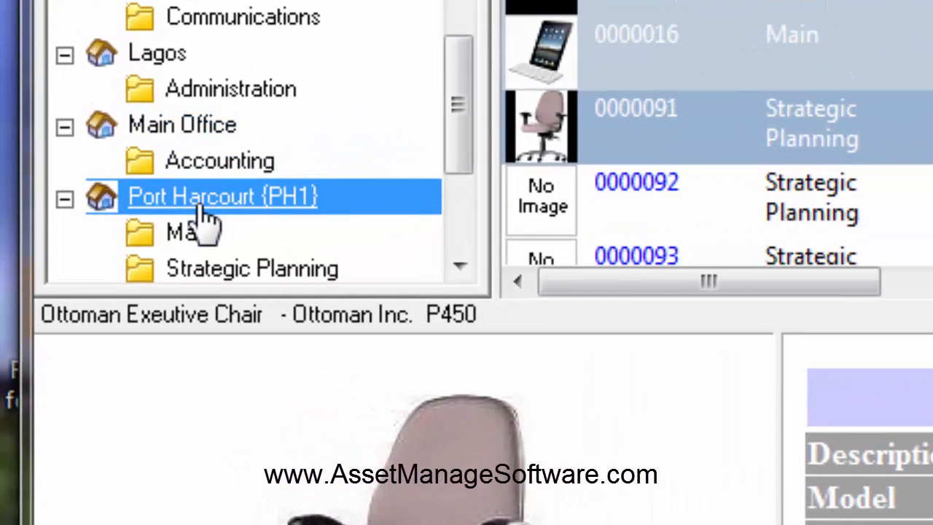
right_click(195, 202)
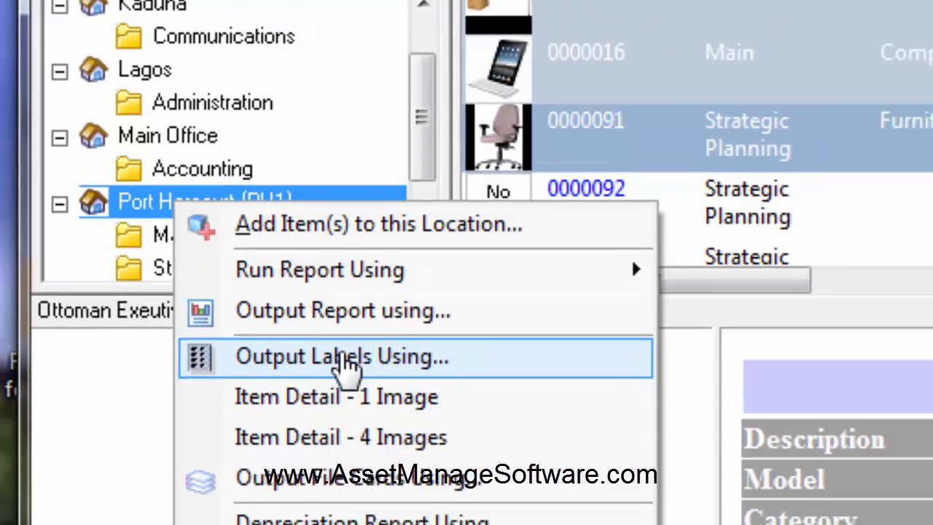
left_click(373, 365)
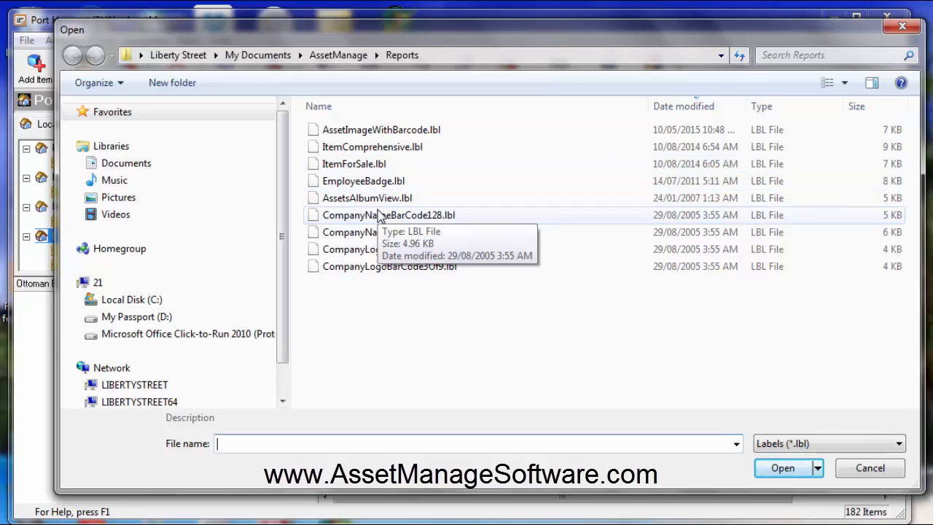
double_click(379, 214)
Step: Direct the location's labels to Preview, look through the label pages, and close the preview
left_click(423, 174)
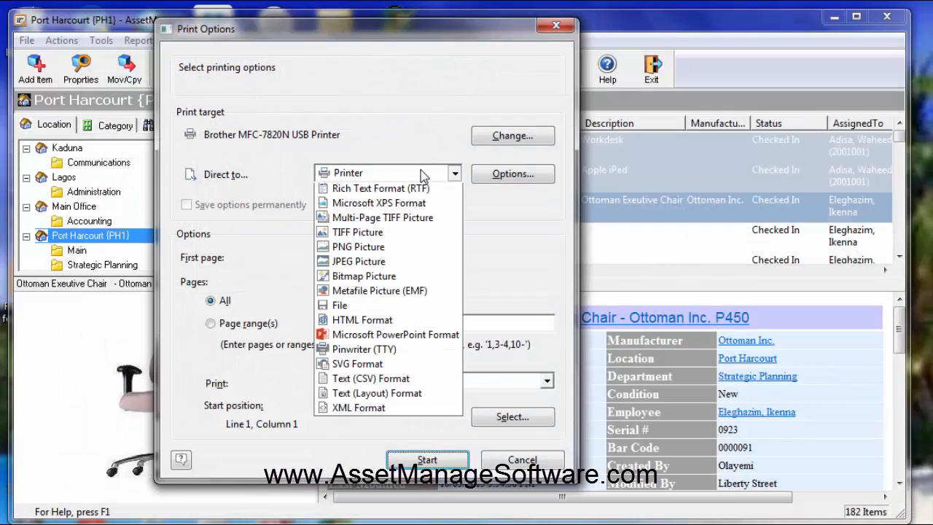
left_click(410, 211)
left_click(428, 460)
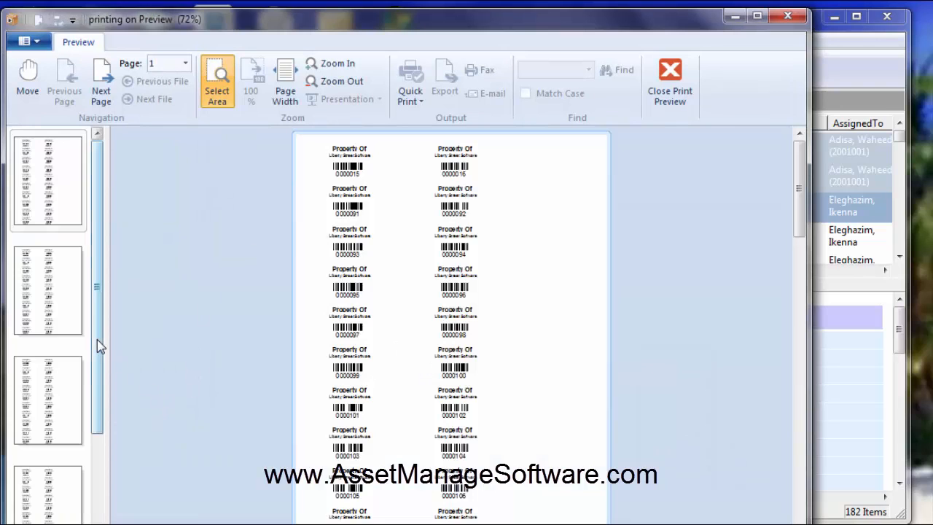
left_click_drag(97, 339, 96, 374)
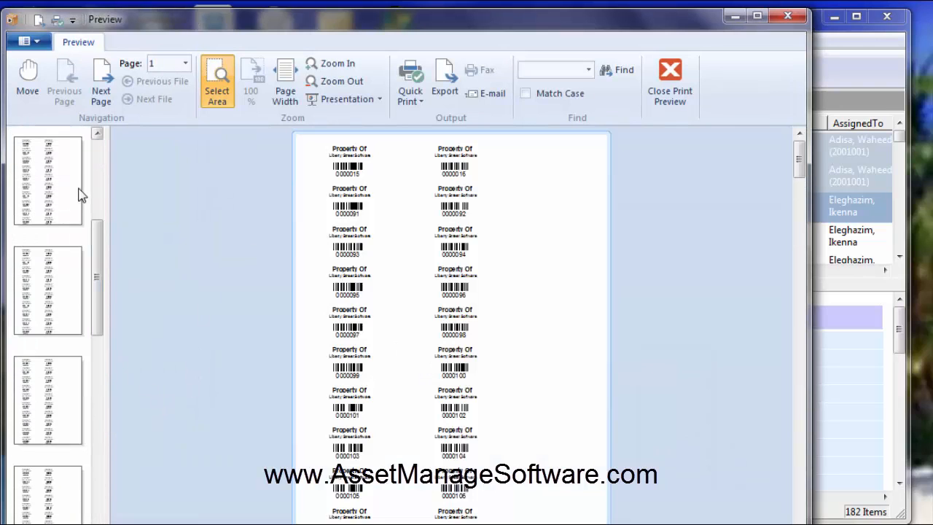
left_click(674, 80)
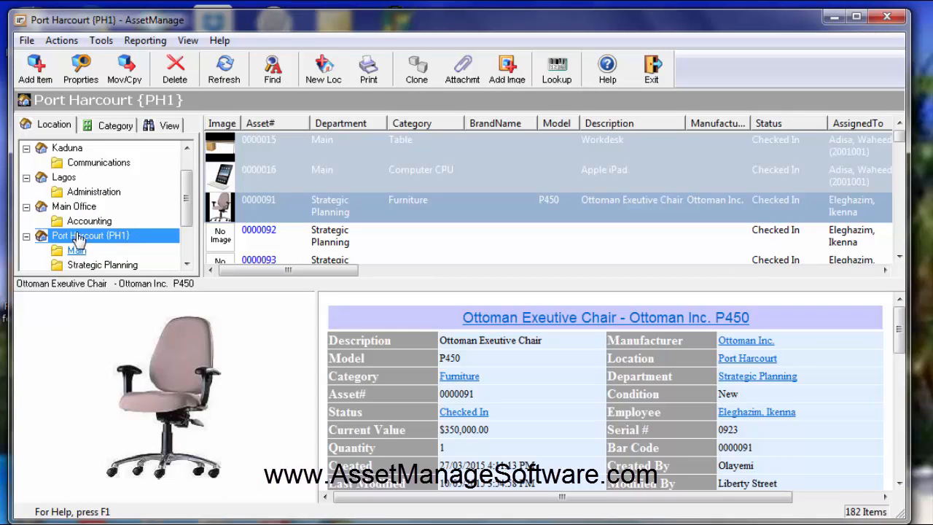
Step: Open the AssetImageWithBarcode.lbl label for editing and examine its barcode, Asset.Image1 and Asset.Description objects
left_click(145, 41)
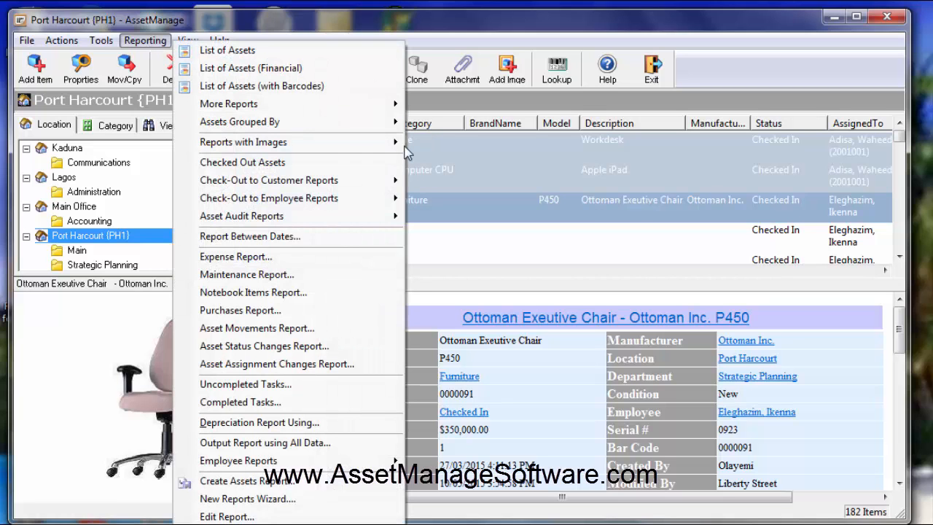
left_click(252, 522)
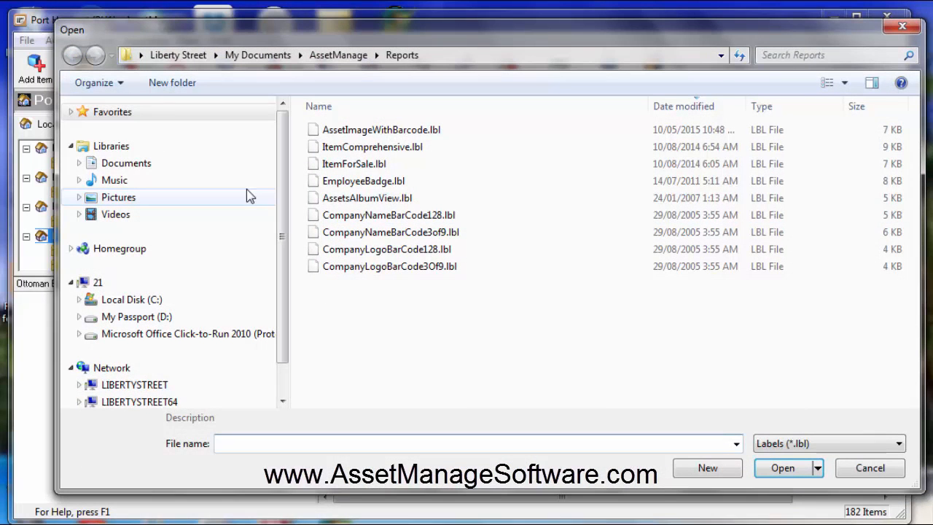
double_click(373, 131)
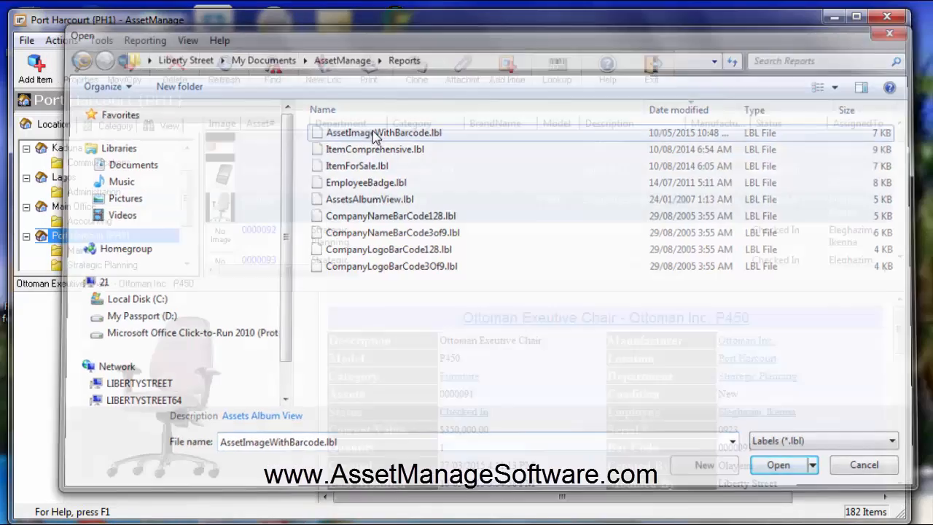
left_click_drag(357, 16, 351, 30)
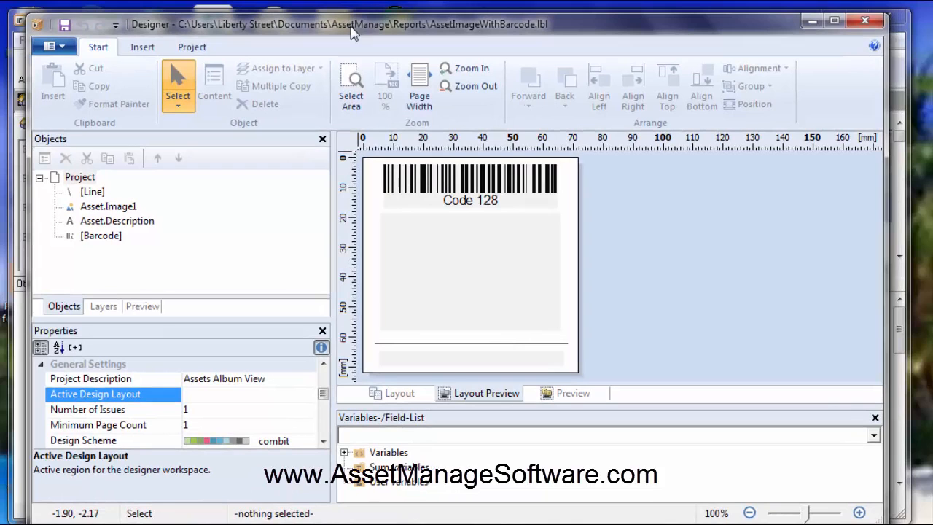
left_click(479, 188)
left_click(462, 277)
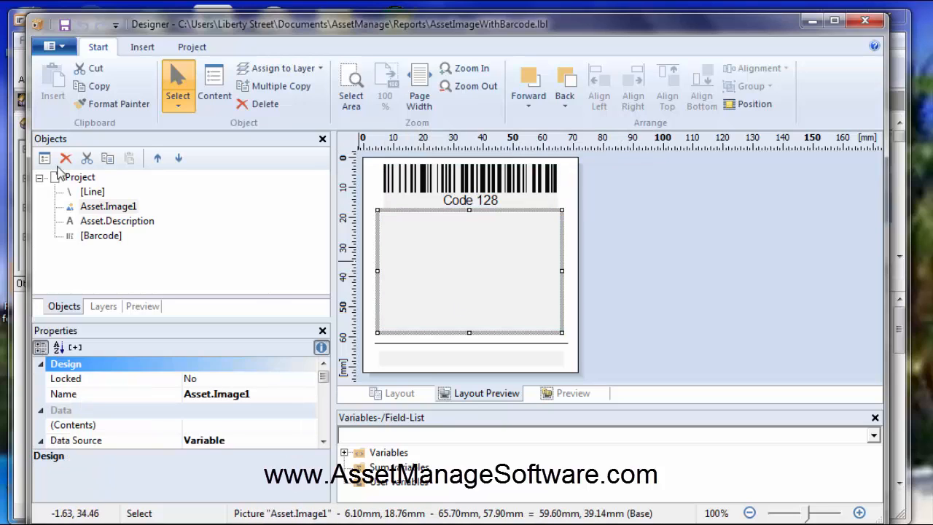
left_click(131, 222)
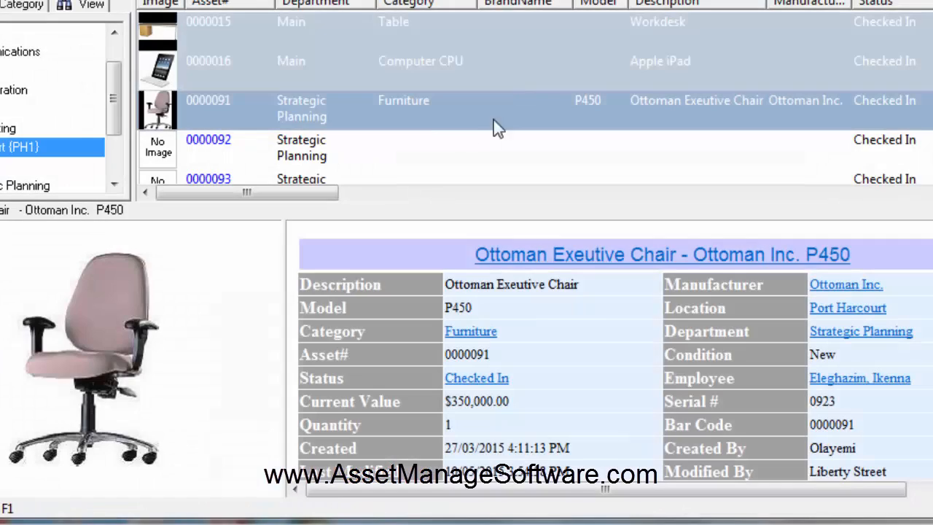
Step: Output a label for only the Workdesk asset 0000015 using the AssetImageWithBarcode.lbl template
left_click(238, 22)
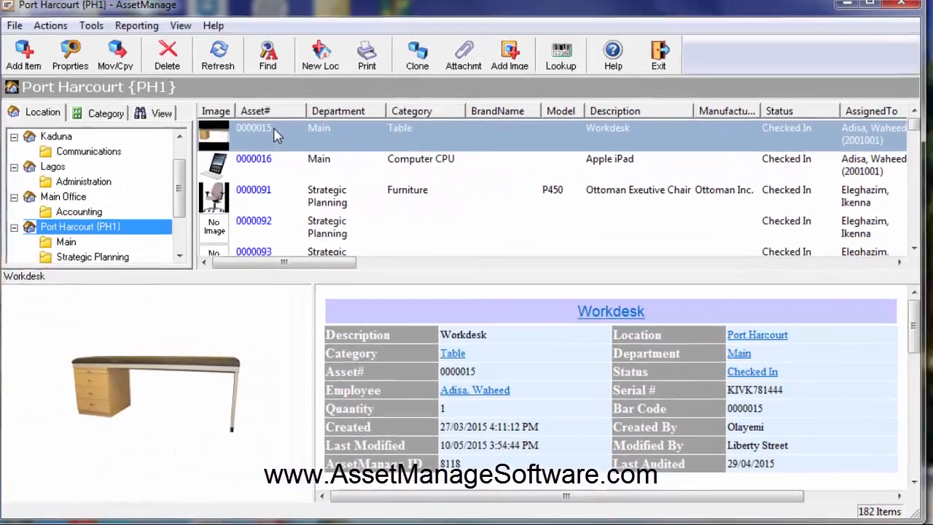
right_click(238, 23)
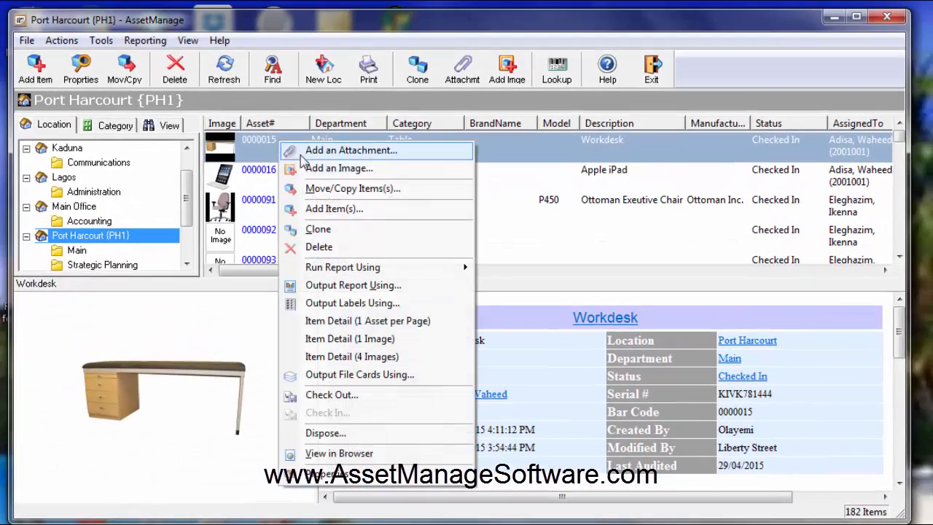
left_click(328, 303)
double_click(379, 131)
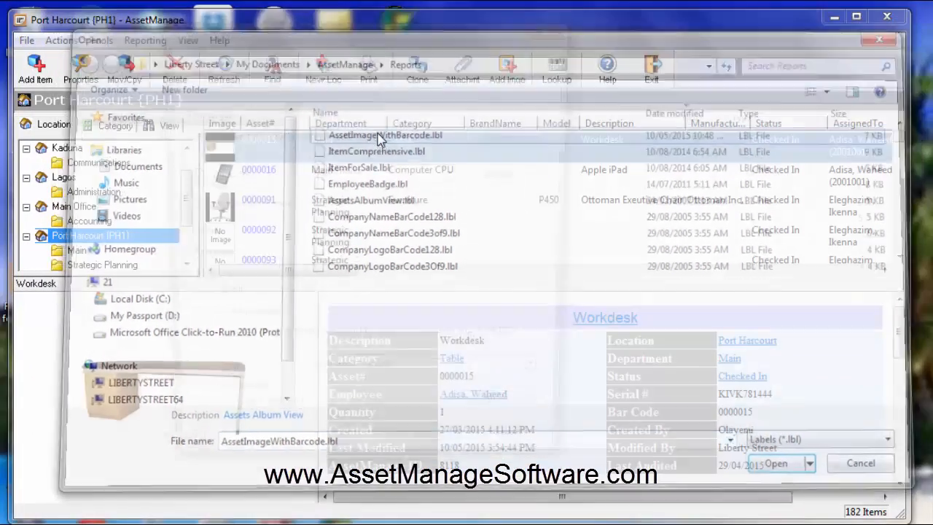
Step: Direct the Workdesk label to Preview, view its barcode, image and description, and close the preview
left_click(385, 172)
left_click(344, 206)
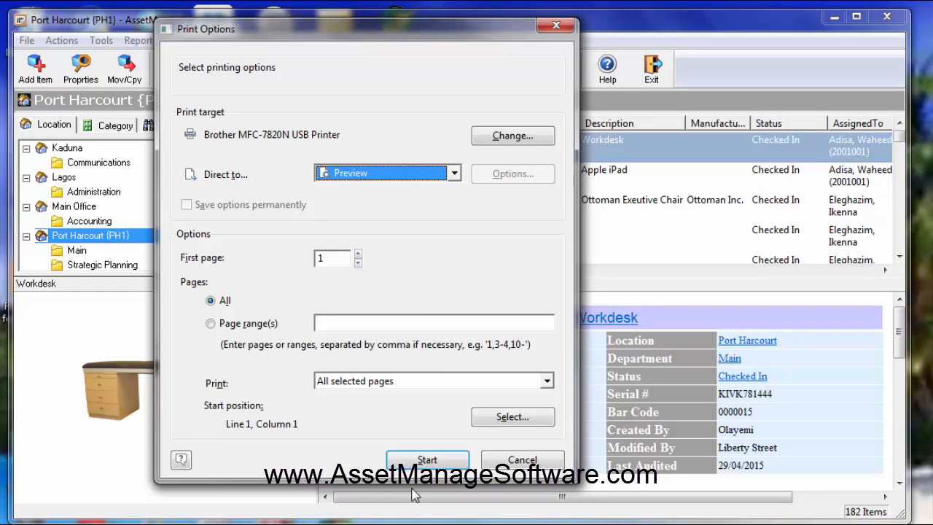
left_click(427, 459)
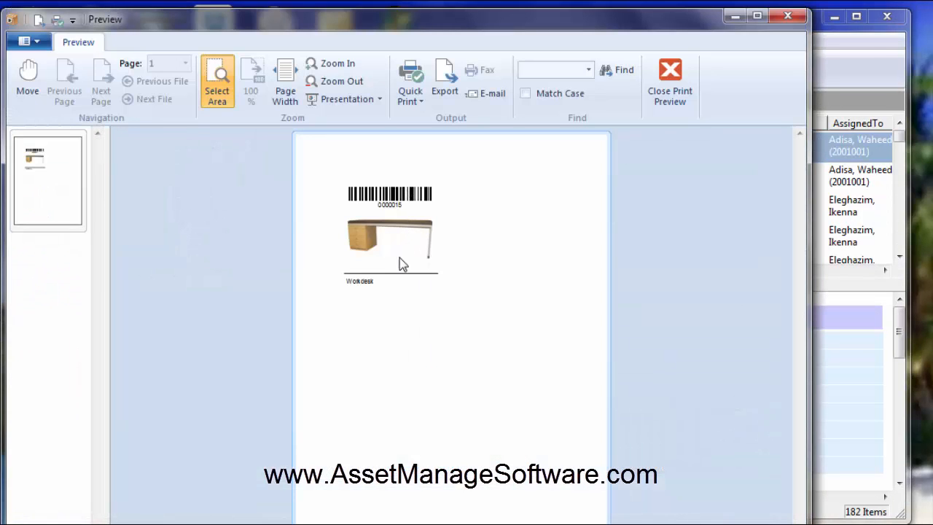
left_click(672, 84)
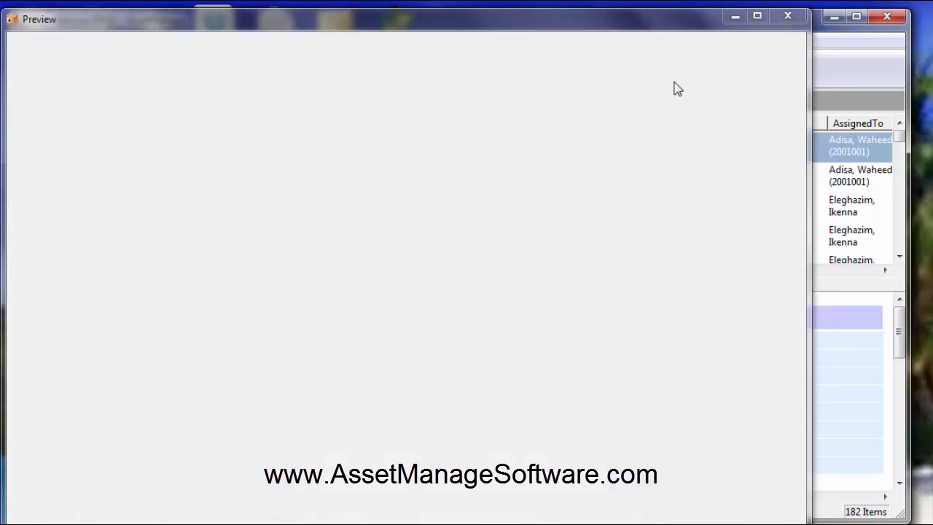
Step: Open the AssetImageWithBarcode.lbl label template for editing
left_click(144, 45)
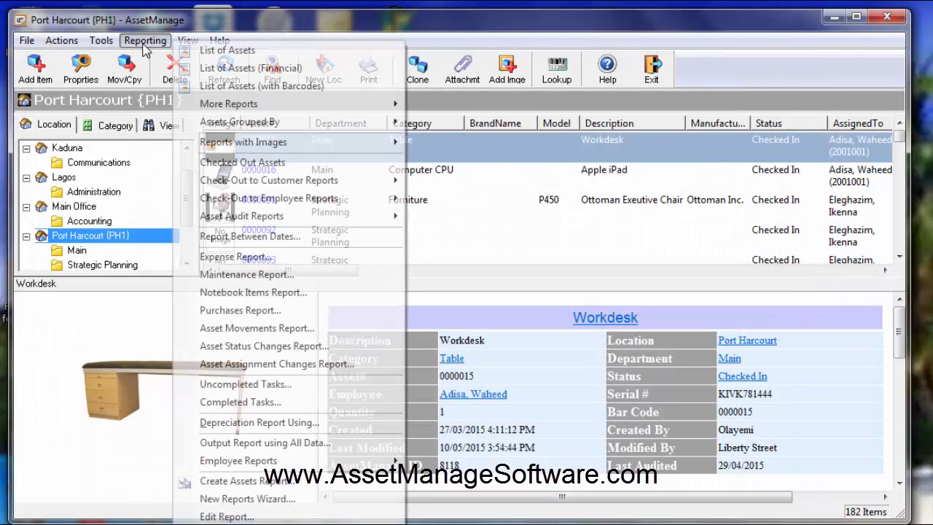
left_click(241, 523)
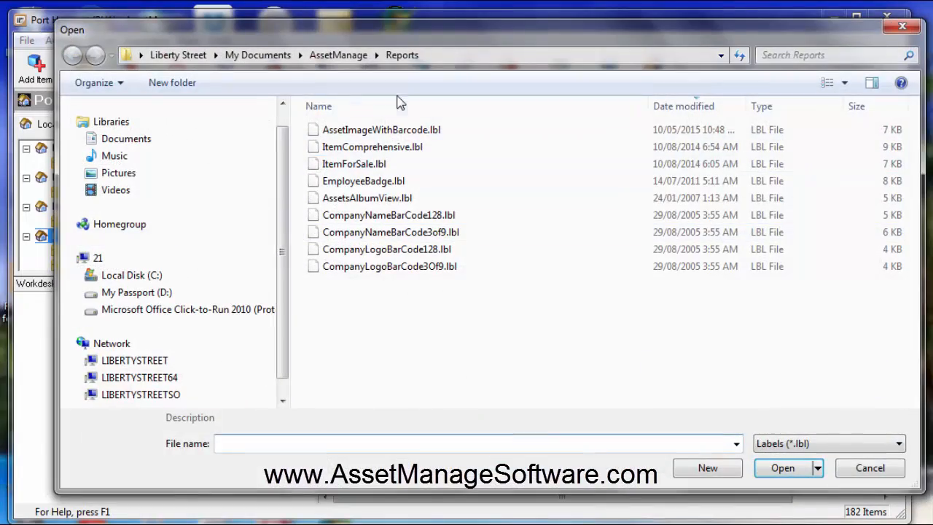
double_click(402, 132)
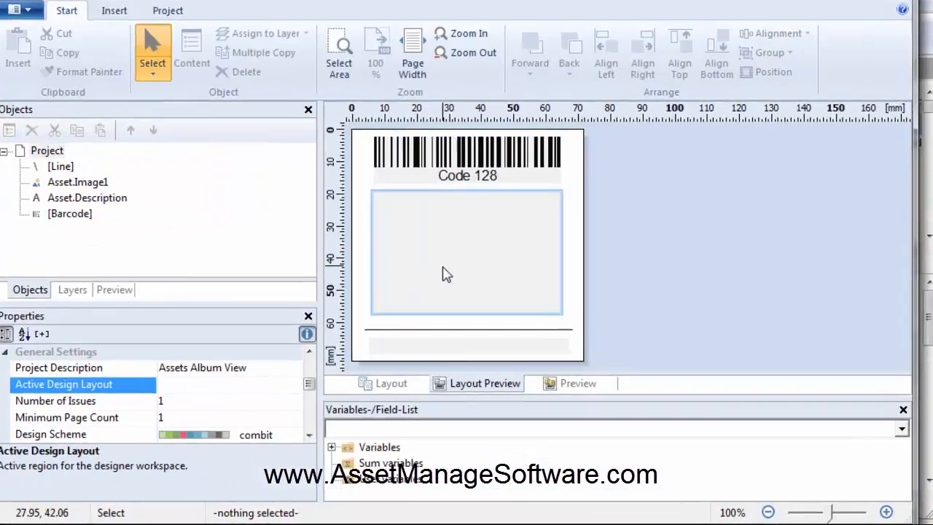
Step: Shorten the Asset.Image1 picture object from its lower edge to about 33.4 mm high, leaving space above the line
left_click(446, 290)
left_click(459, 283)
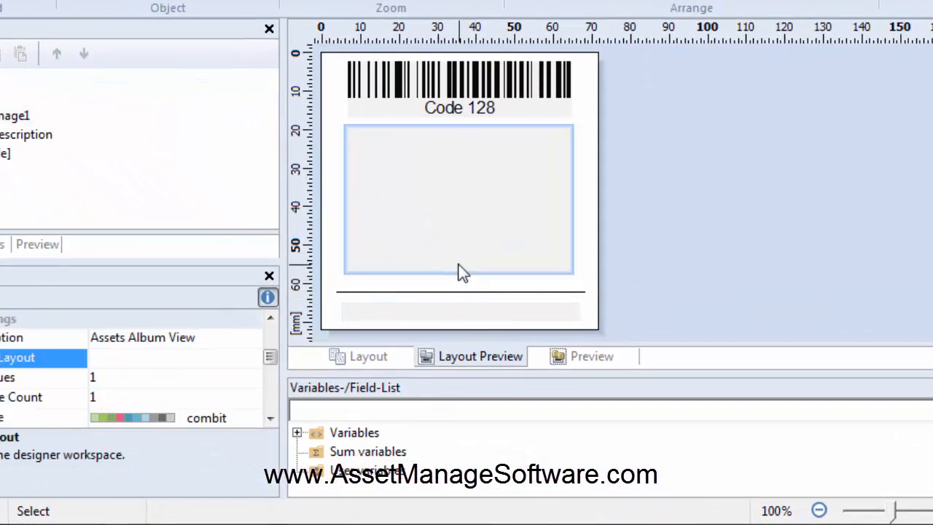
left_click(456, 271)
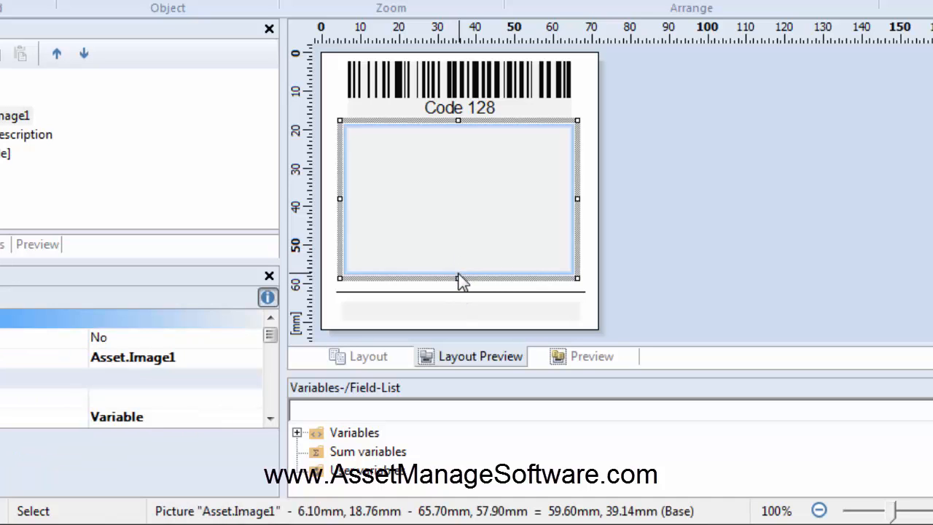
left_click_drag(458, 273, 457, 256)
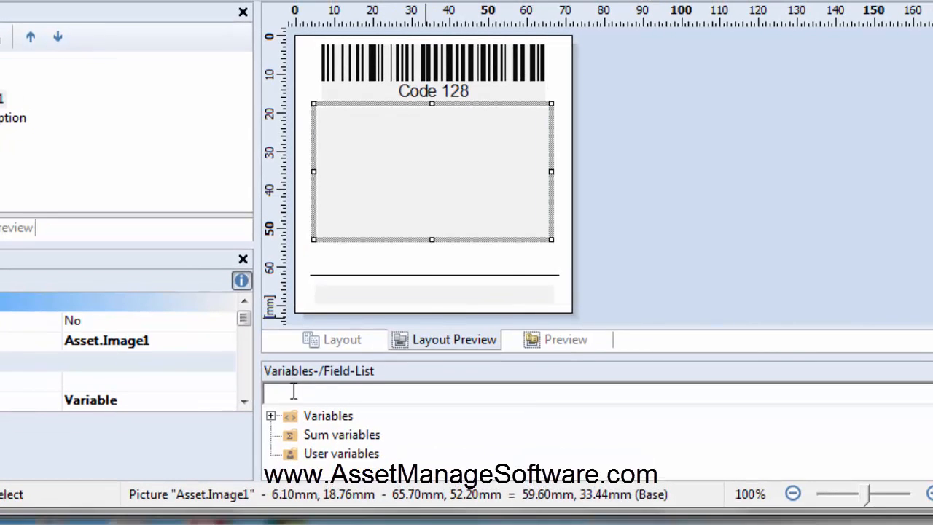
Step: Place the Asset variable SerialNum as a text object about 61.4 mm by 4.7 mm between the image and the line
left_click(296, 432)
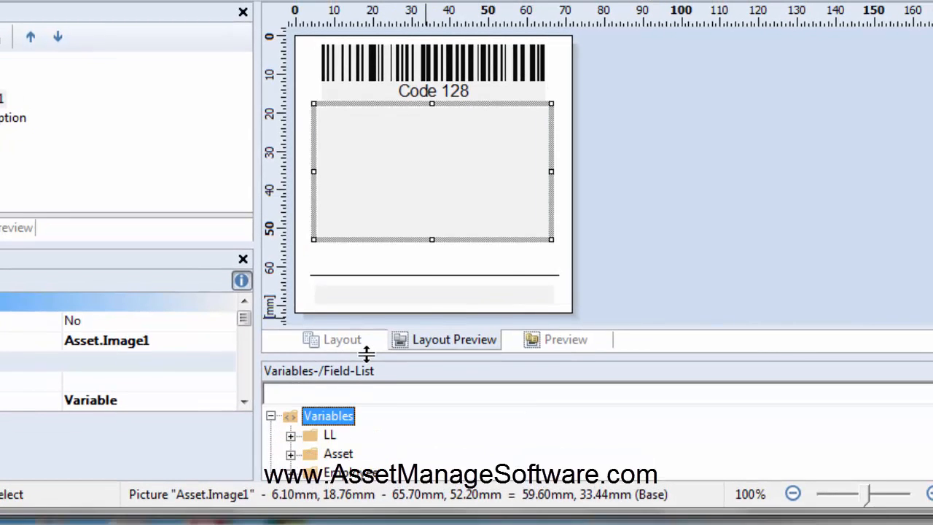
left_click_drag(370, 359, 370, 345)
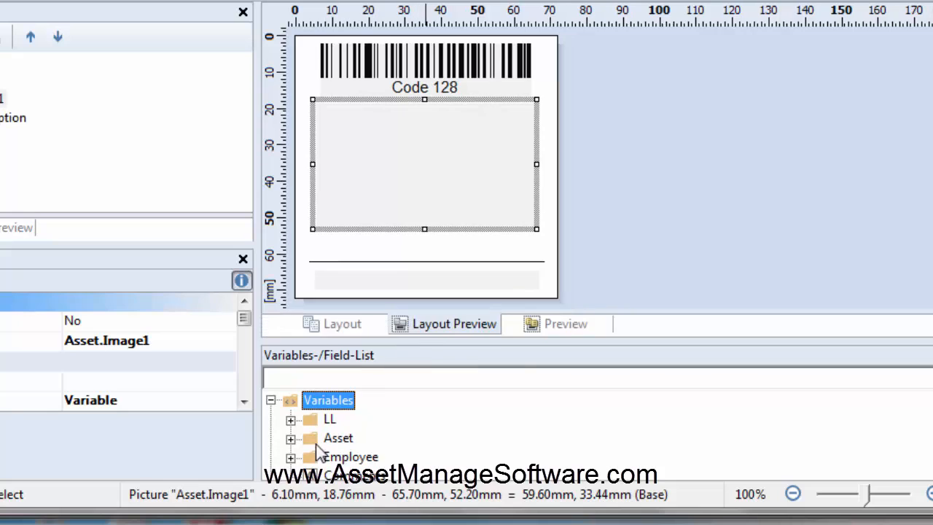
left_click(290, 438)
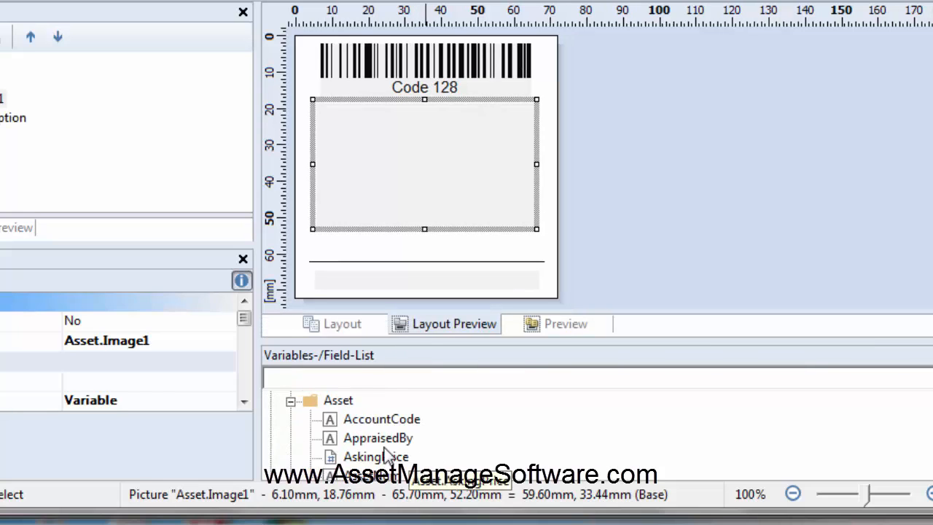
scroll(381, 454, "down", 5)
scroll(384, 457, "down", 12)
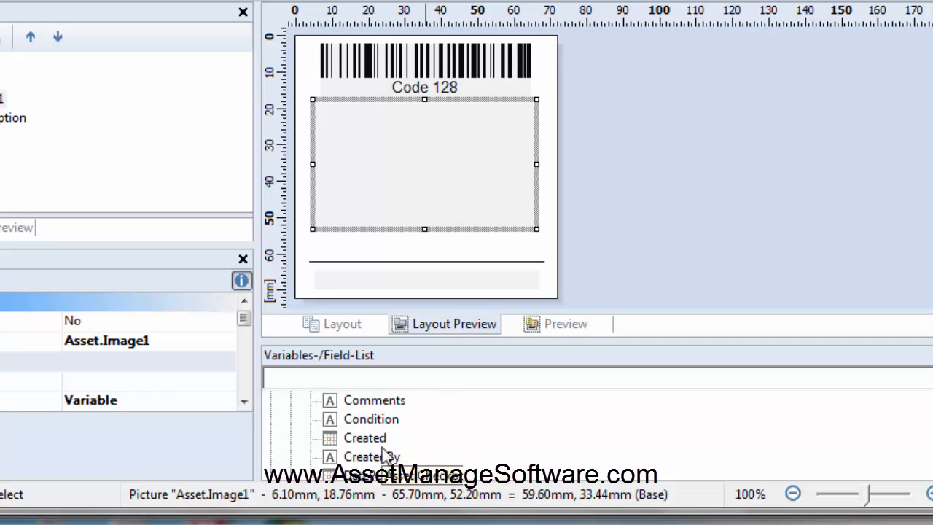
scroll(384, 456, "down", 12)
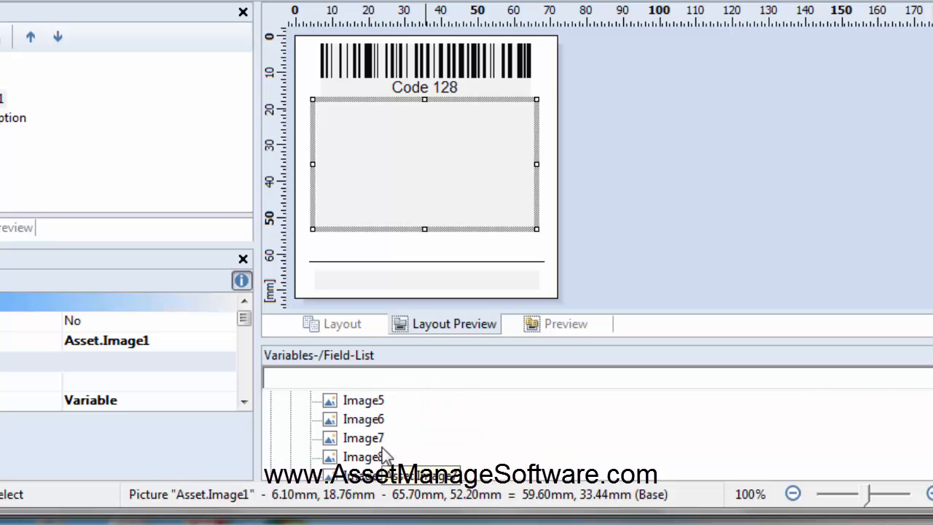
scroll(384, 454, "down", 5)
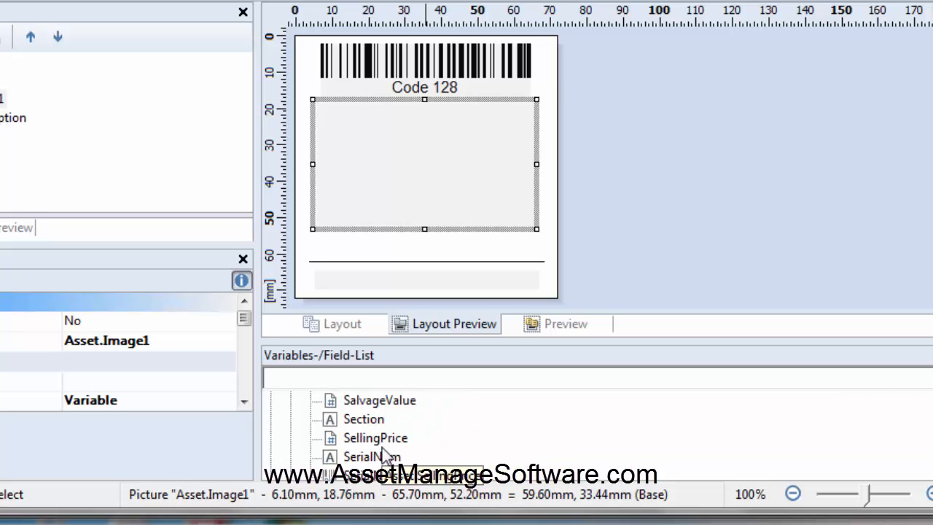
scroll(384, 455, "up", 1)
scroll(383, 454, "down", 1)
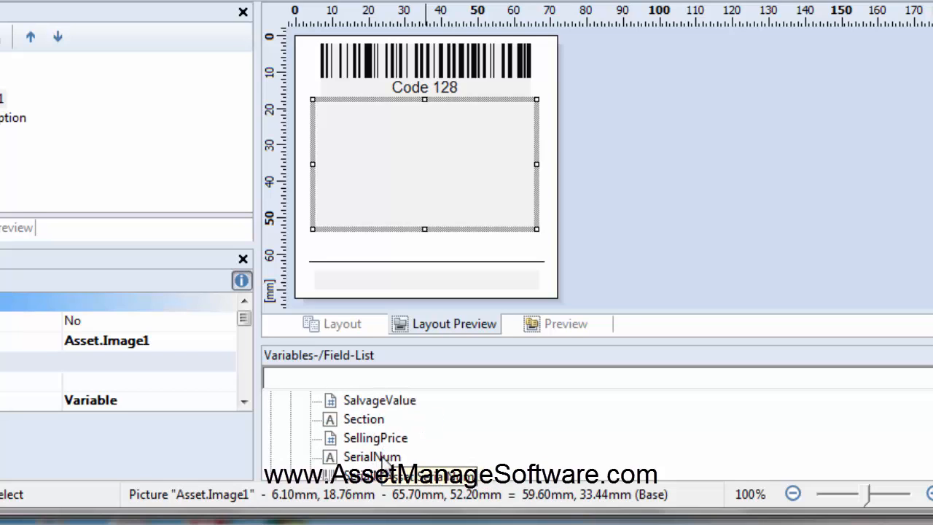
left_click(384, 457)
left_click_drag(382, 457, 314, 247)
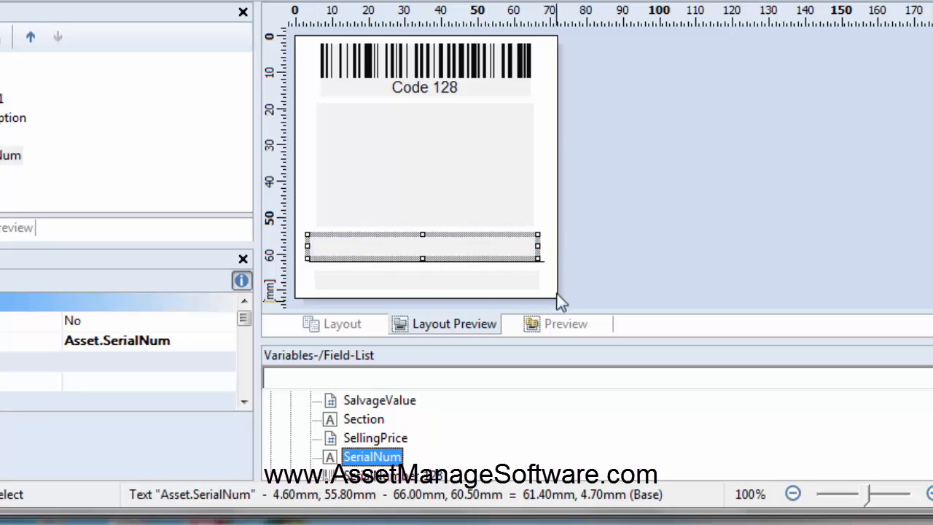
mouse_move(545, 183)
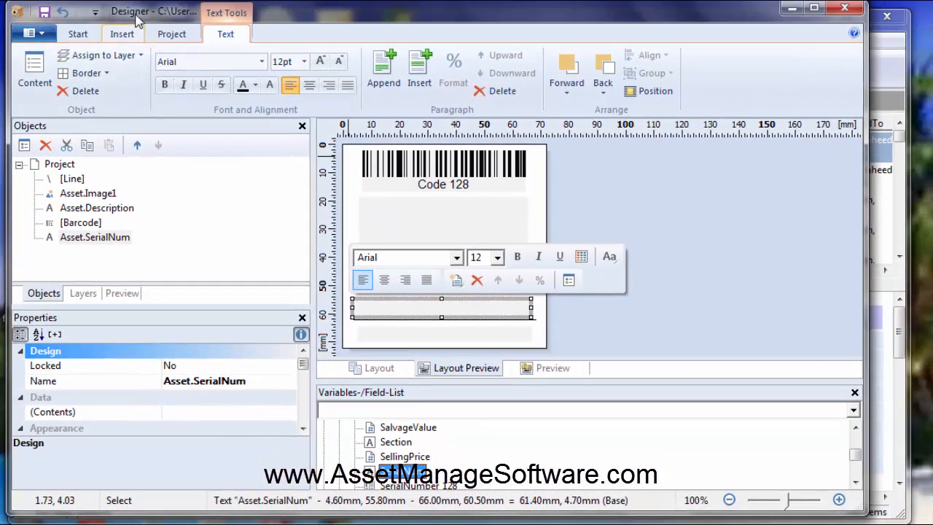
left_click(669, 220)
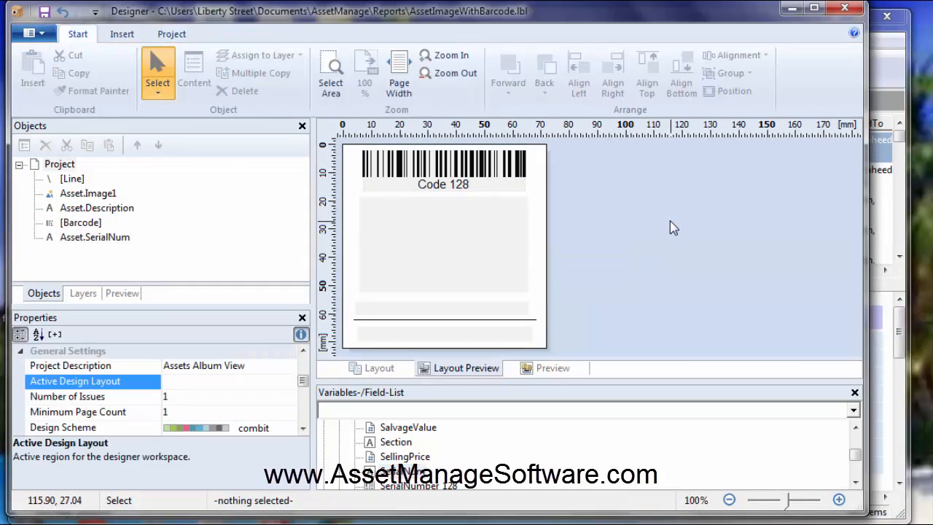
Step: Save the edited label as a new template named AssetImageWithBarcodeWithSerial.lbl and close the designer
left_click(31, 33)
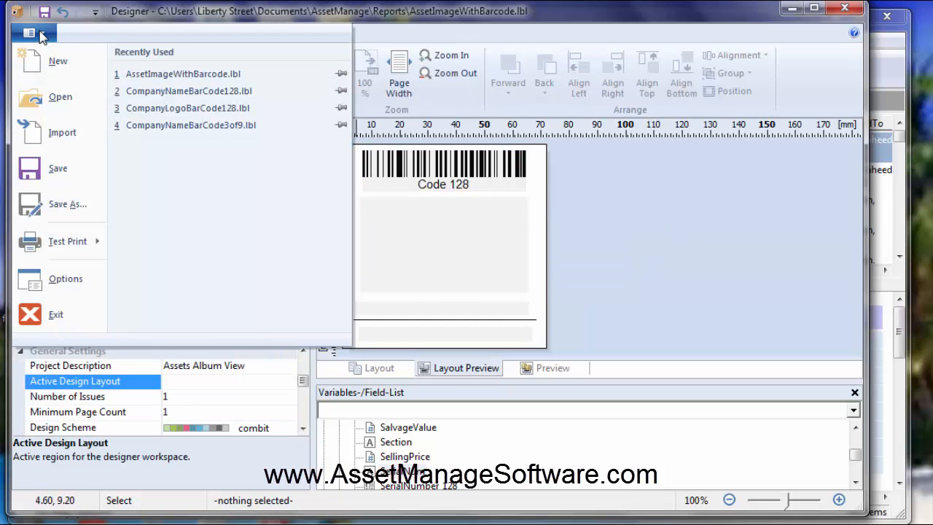
left_click(71, 204)
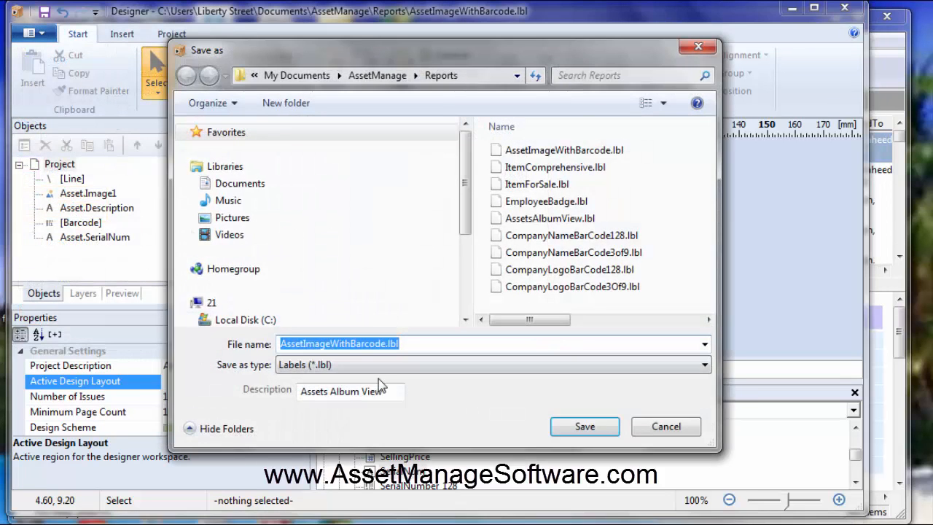
left_click(386, 345)
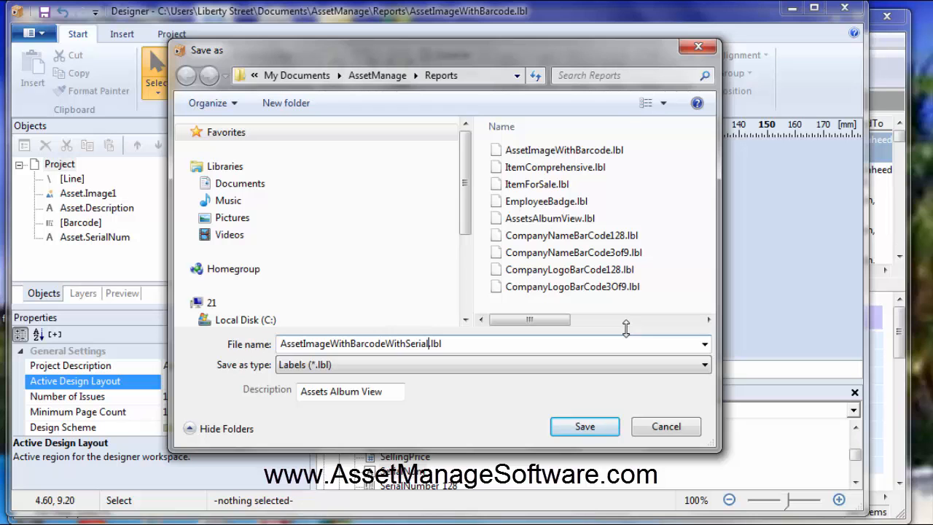
type("WithSerial")
left_click(598, 428)
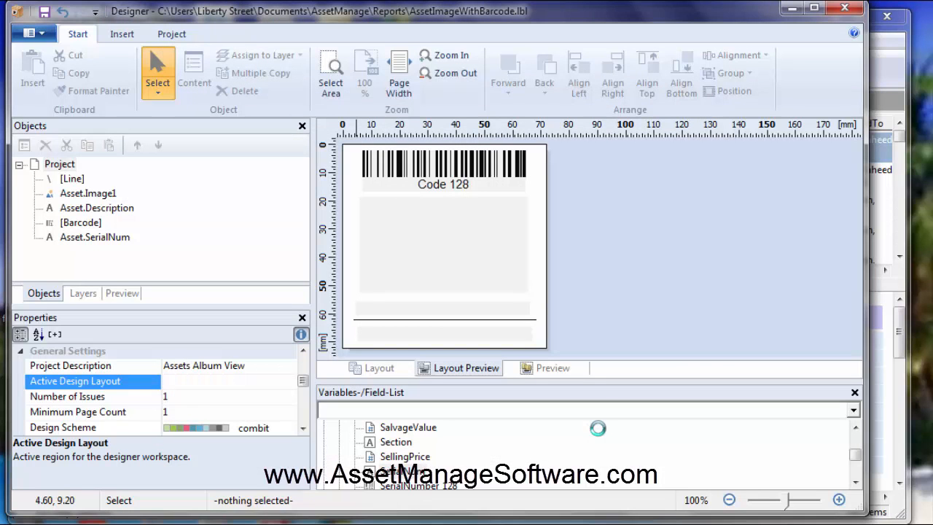
left_click(845, 8)
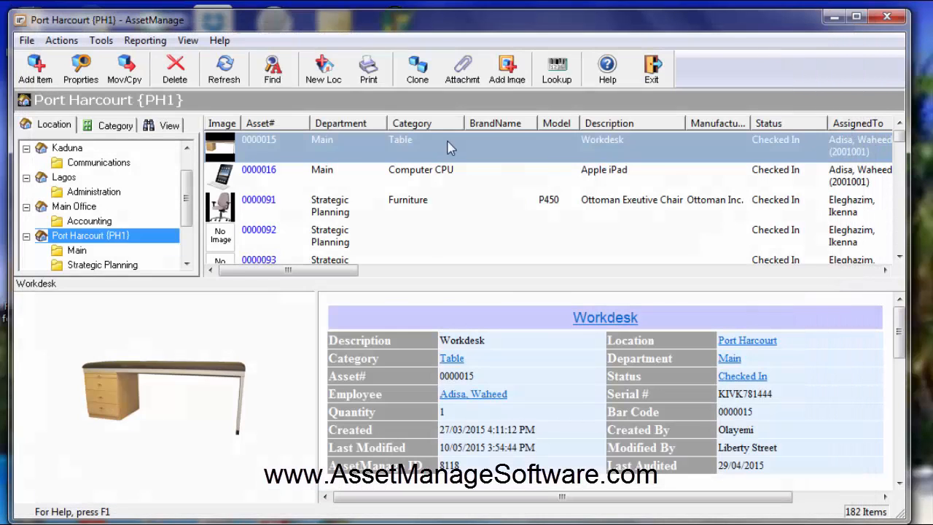
Step: Output labels for assets 0000015, 0000016 and 0000091 using the AssetImageWithBarcodeWithSerial.lbl template
left_click(274, 181, "shift")
left_click(274, 202, "shift")
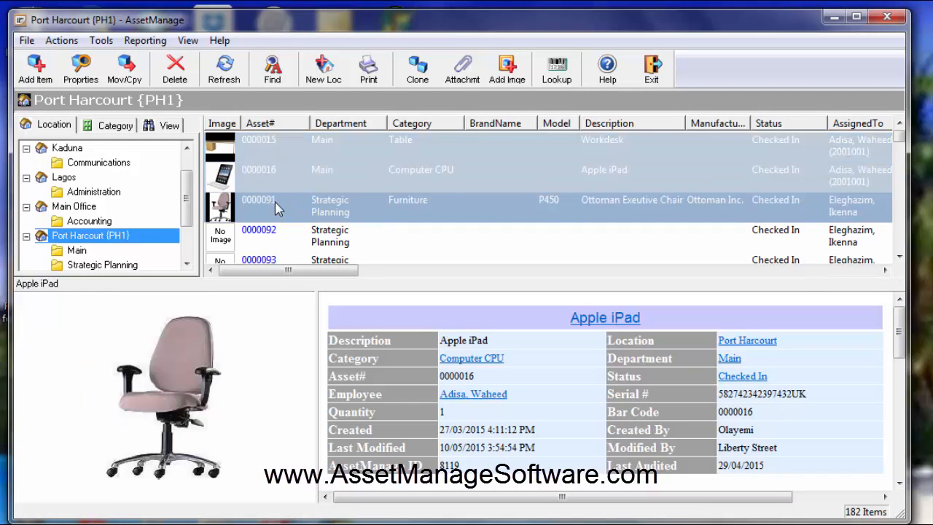
right_click(274, 202)
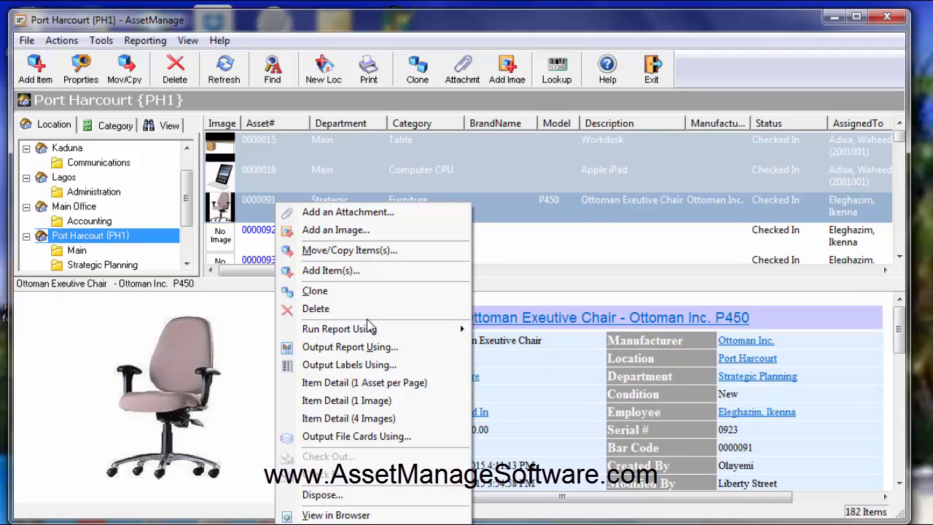
left_click(362, 365)
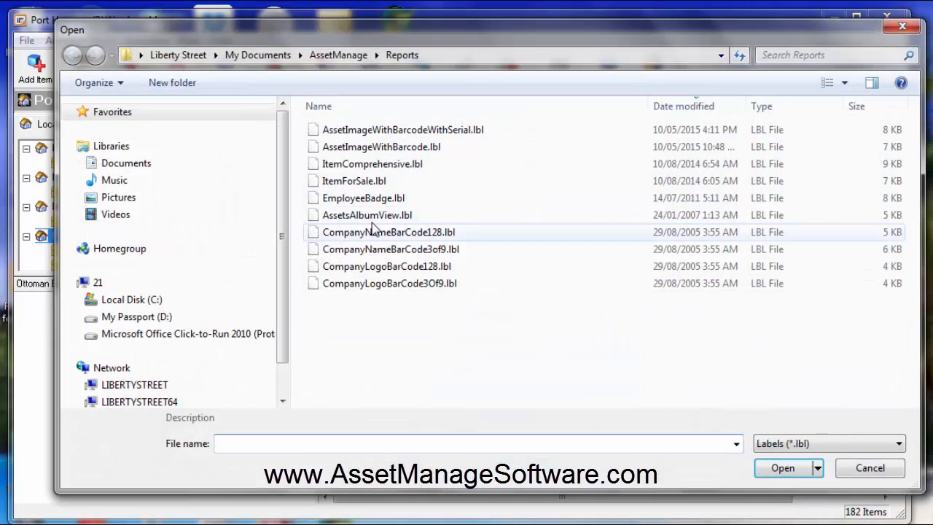
double_click(403, 133)
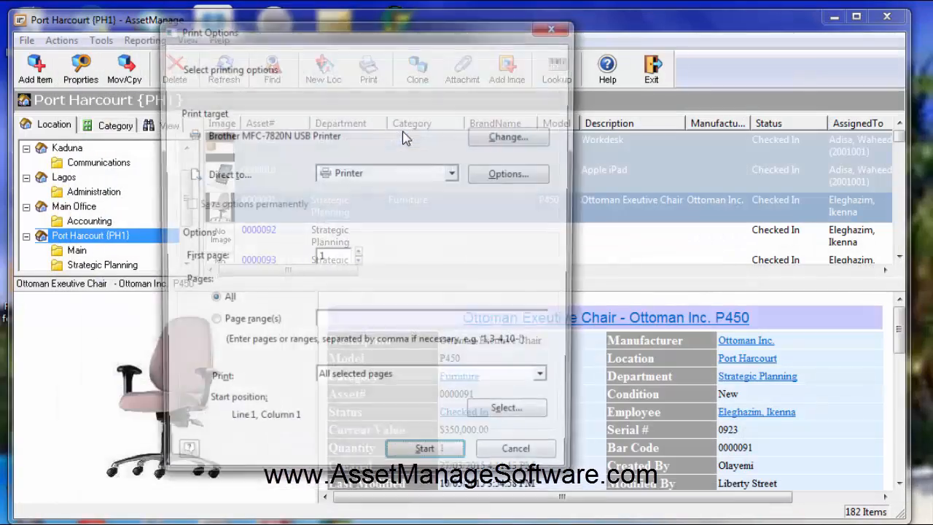
Step: Direct the three assets' labels to Preview, run the output, and view the resulting labels
left_click(455, 174)
left_click(437, 204)
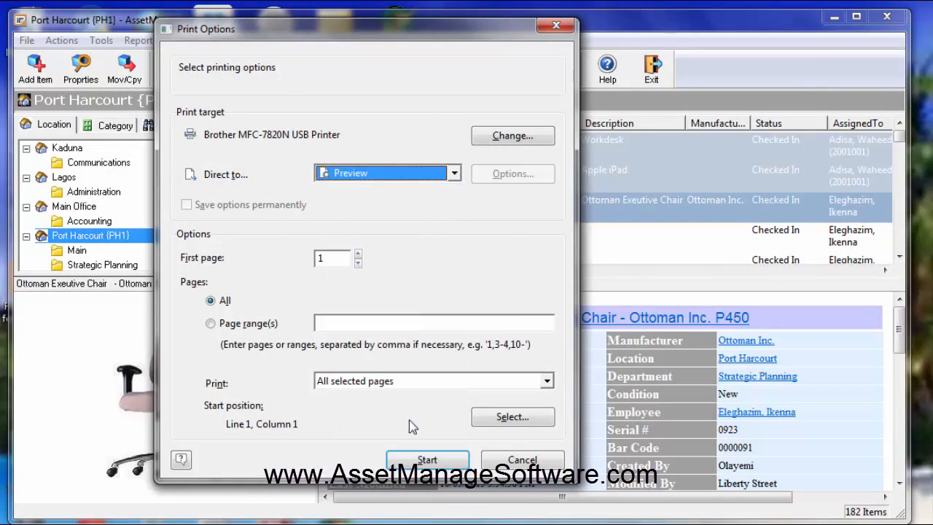
left_click(423, 459)
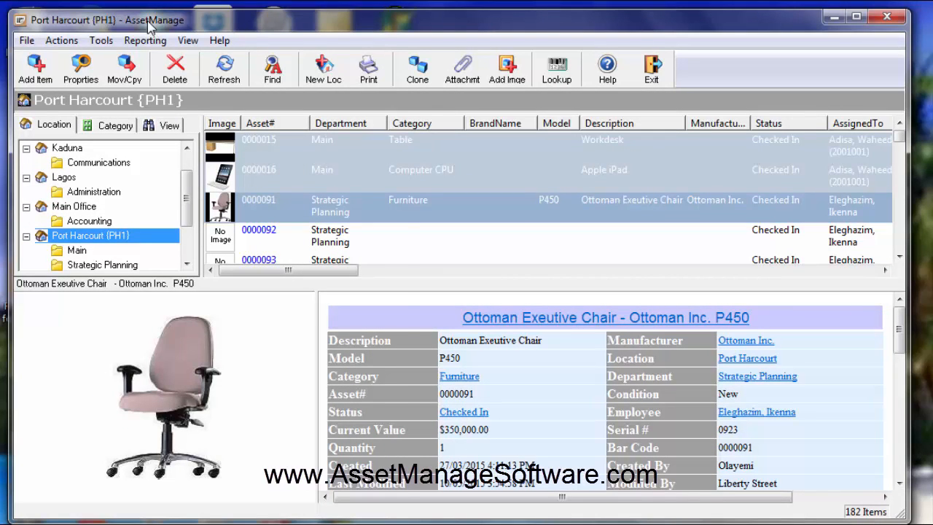
Step: Open the AssetImageWithBarcodeWithSerial.lbl label for editing and look over the insertable objects and the project options
left_click(145, 40)
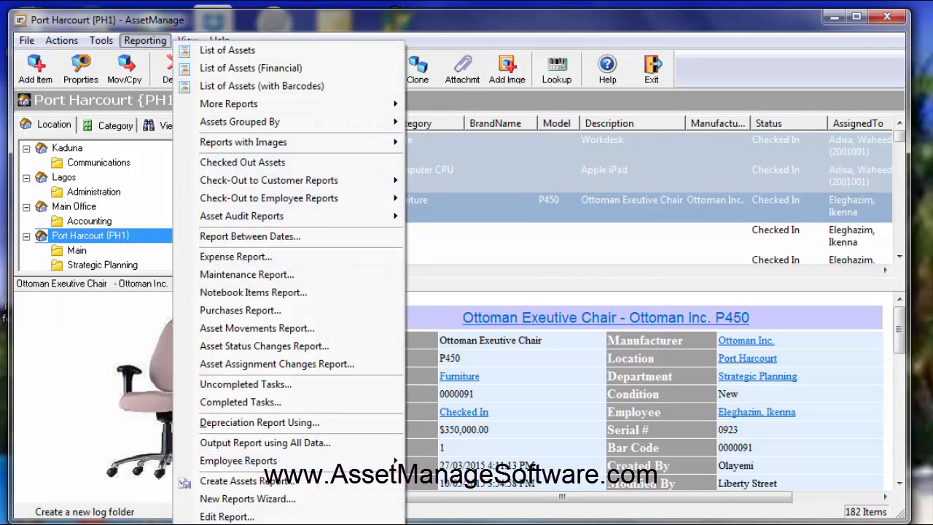
left_click(240, 310)
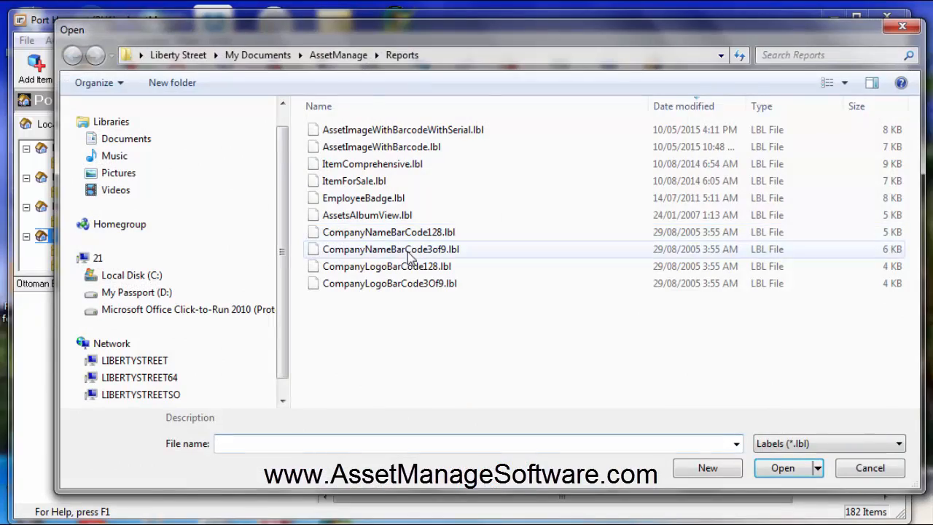
double_click(368, 130)
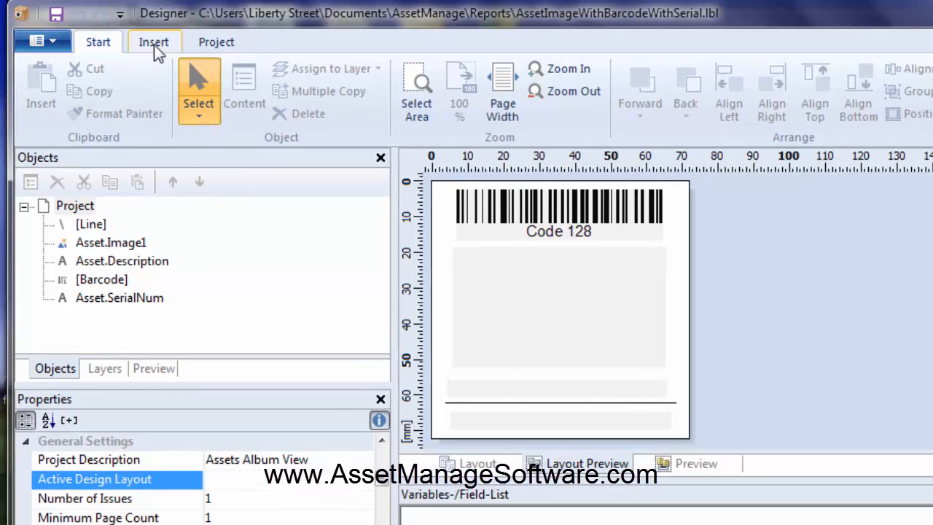
left_click(154, 44)
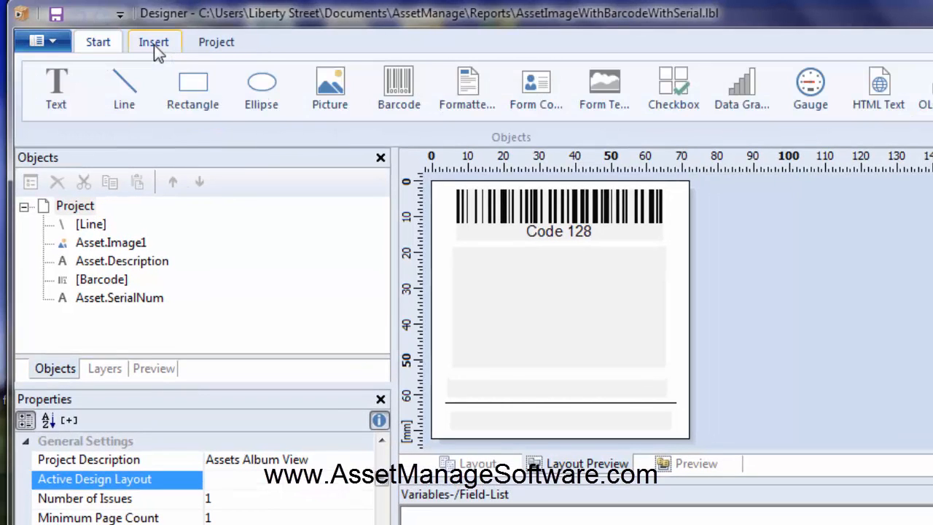
left_click(216, 45)
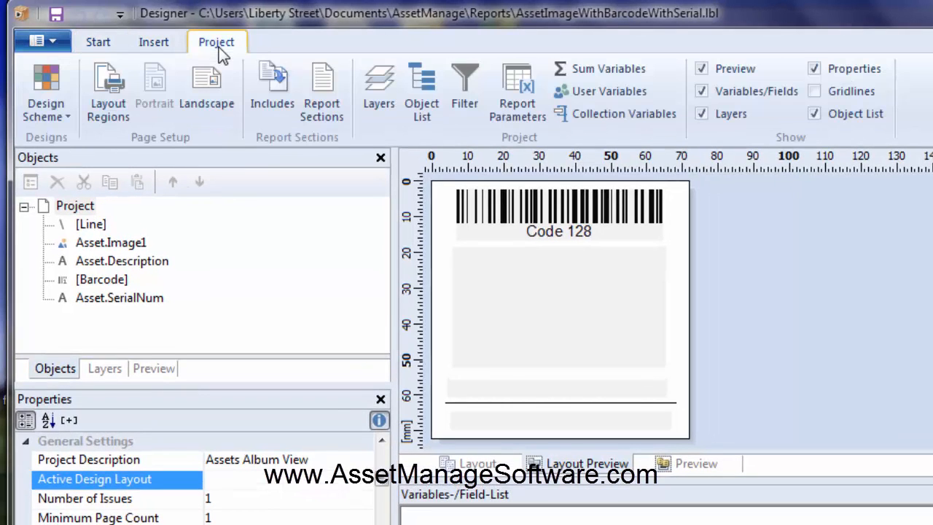
Step: Examine the Standard Layout region's label size, distance, count and offset settings, then cancel and close the designer
left_click(117, 94)
left_click_drag(474, 27, 486, 56)
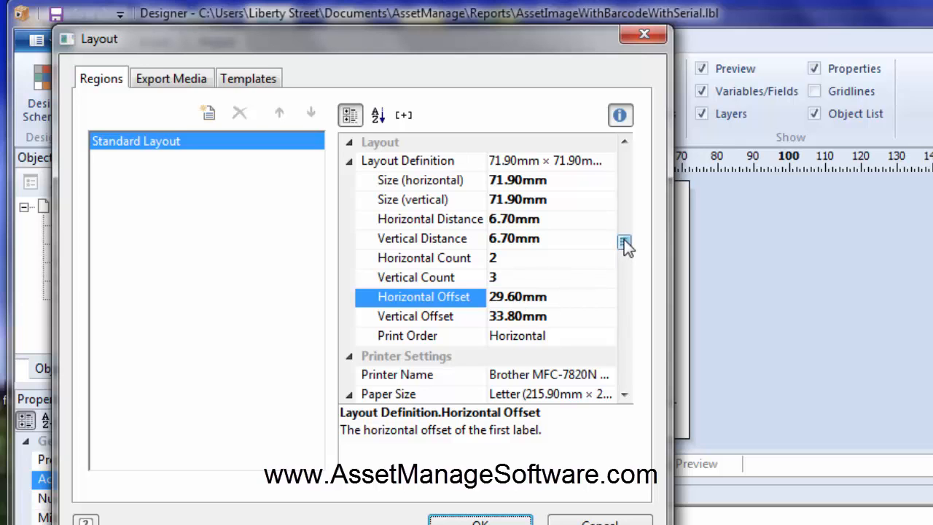
left_click(612, 520)
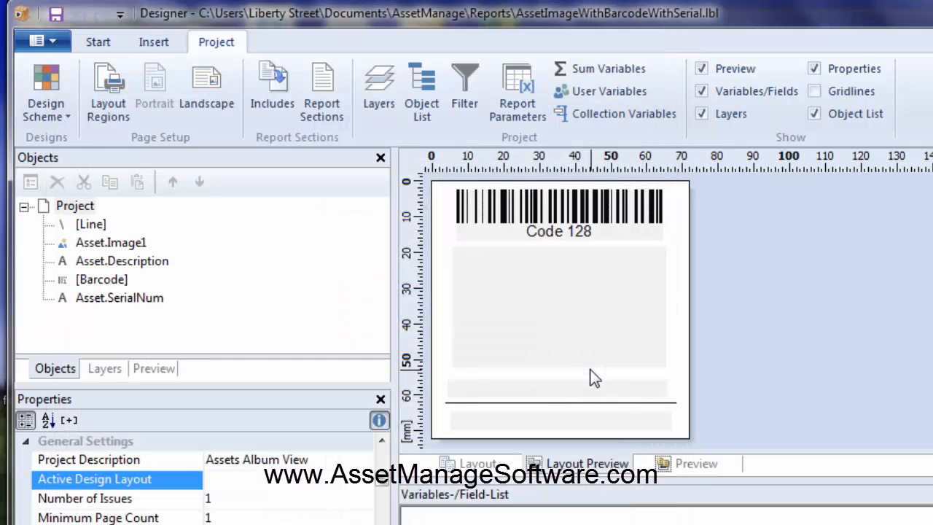
left_click_drag(467, 8, 472, 26)
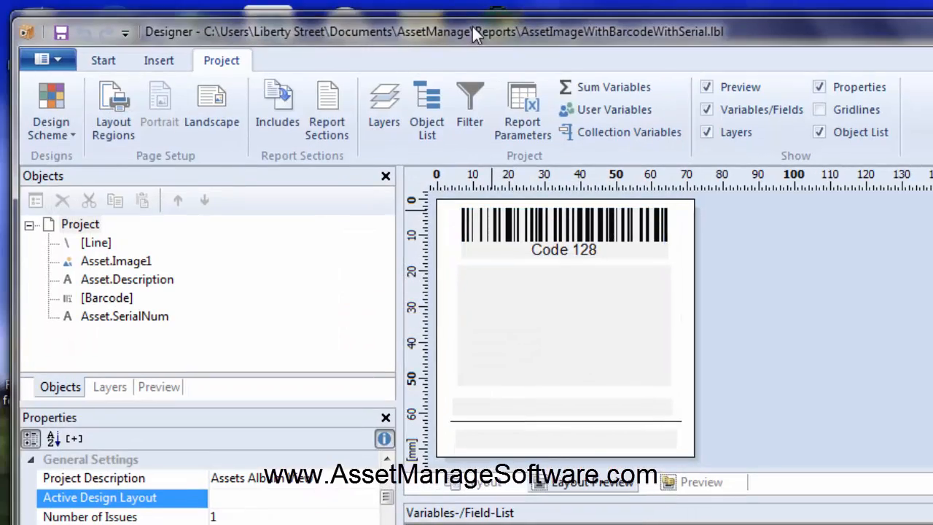
key("alt+F4")
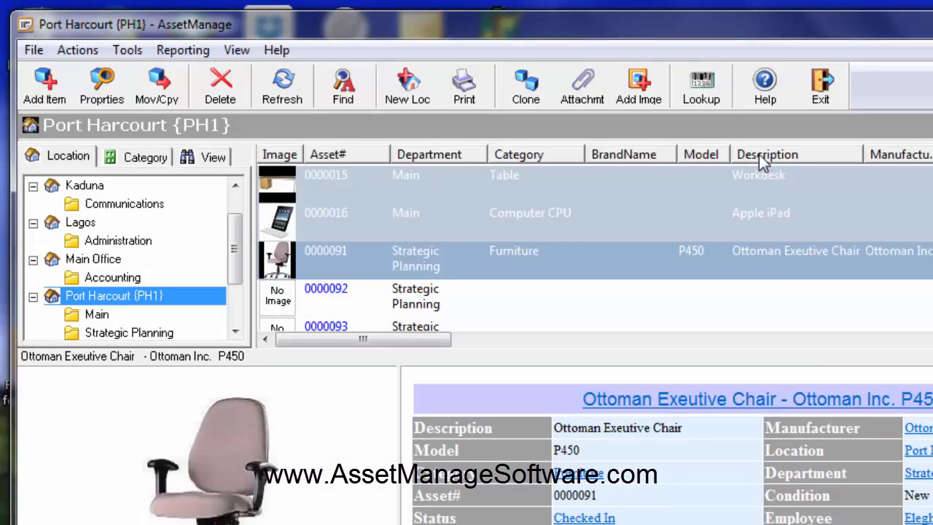